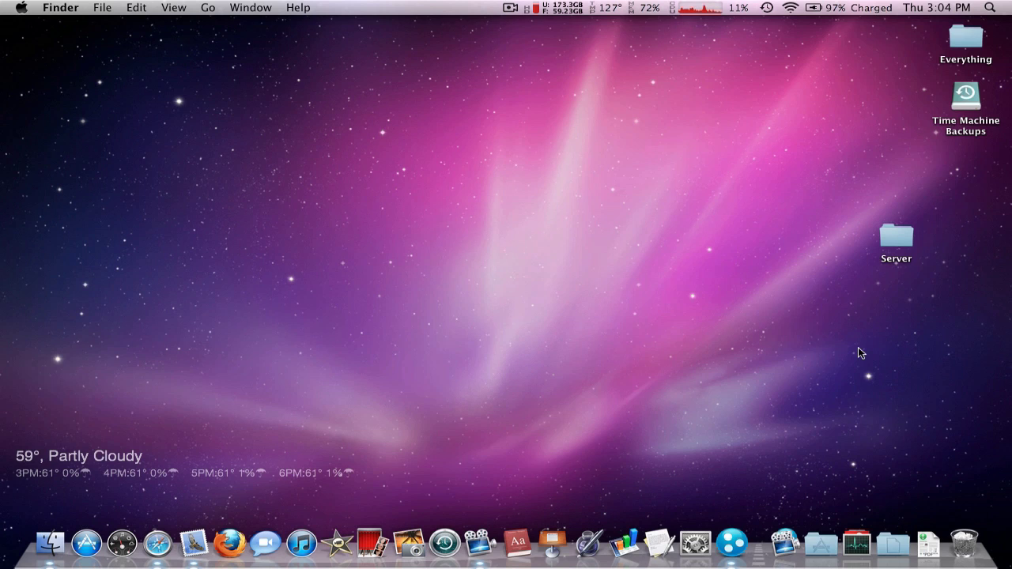
Open the Server folder on the desktop and look at the contents of its inner Server folder
double_click(901, 234)
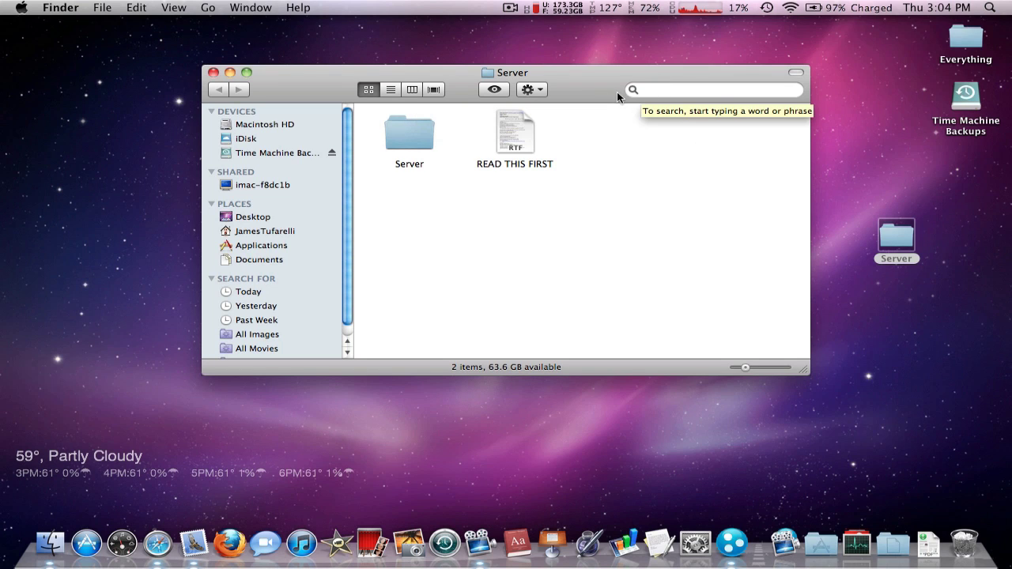
double_click(415, 136)
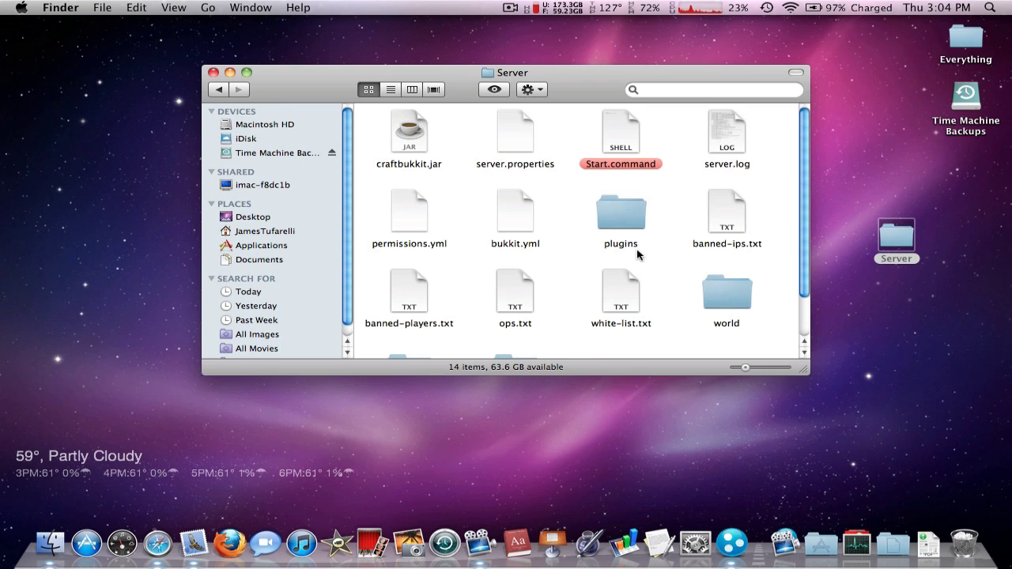
left_click(216, 91)
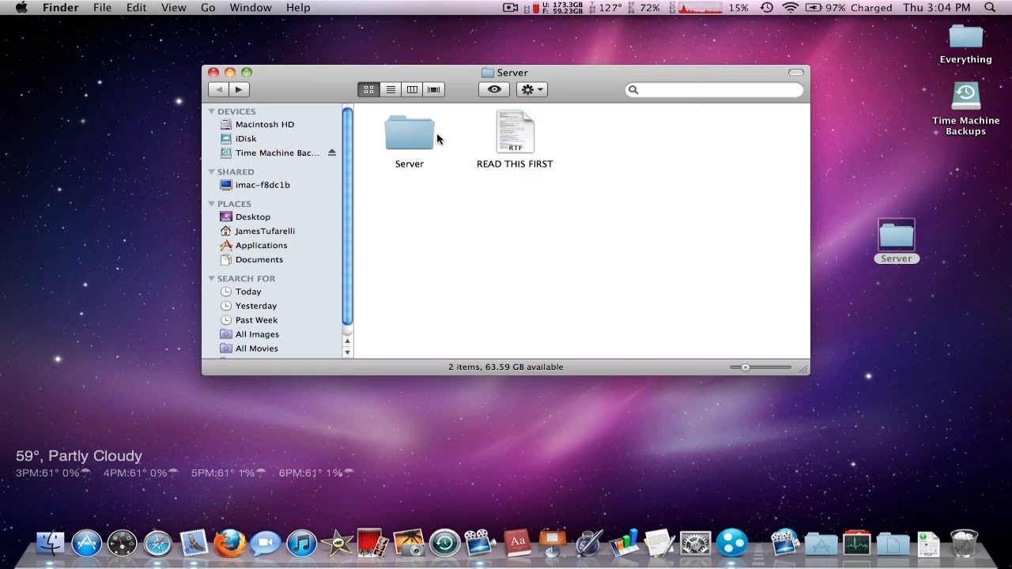
Preview the READ THIS FIRST document and reopen the inner Server folder
left_click(515, 145)
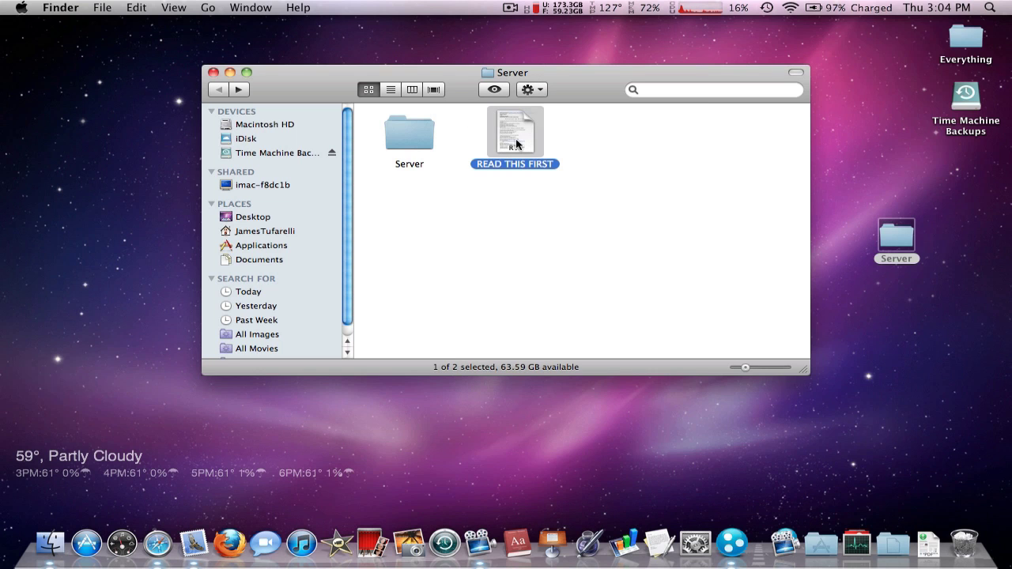
key("space")
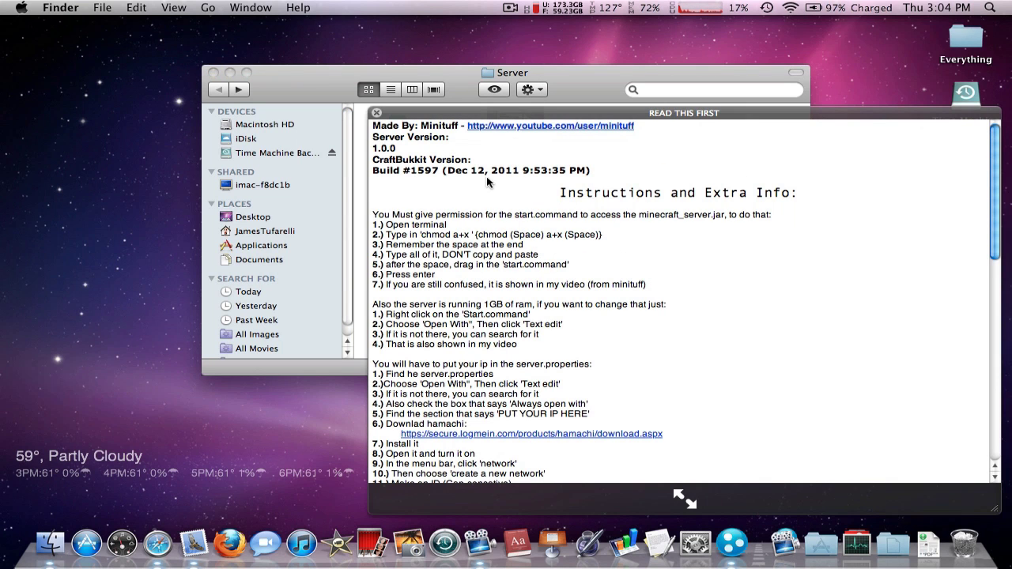
key("space")
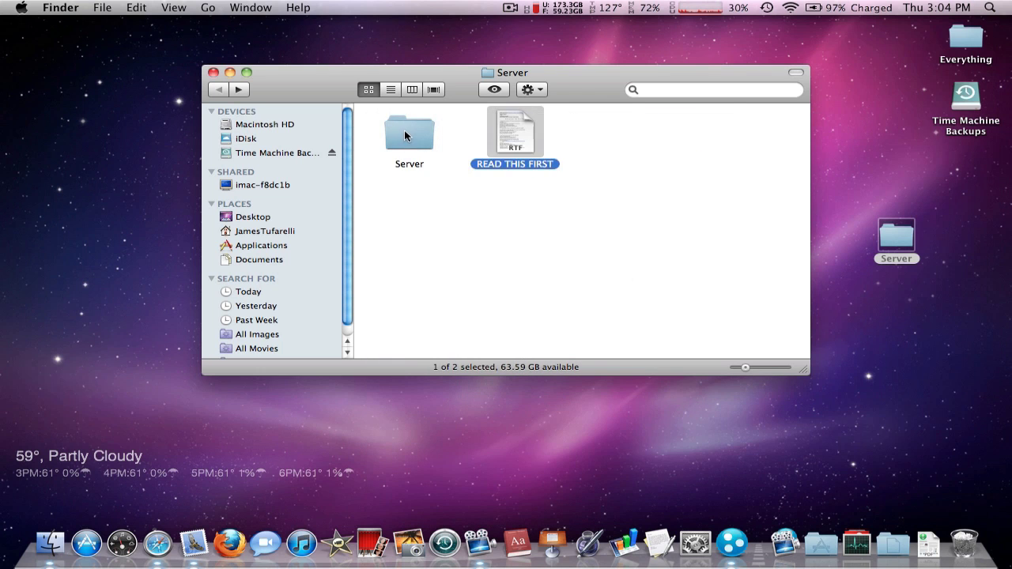
double_click(405, 131)
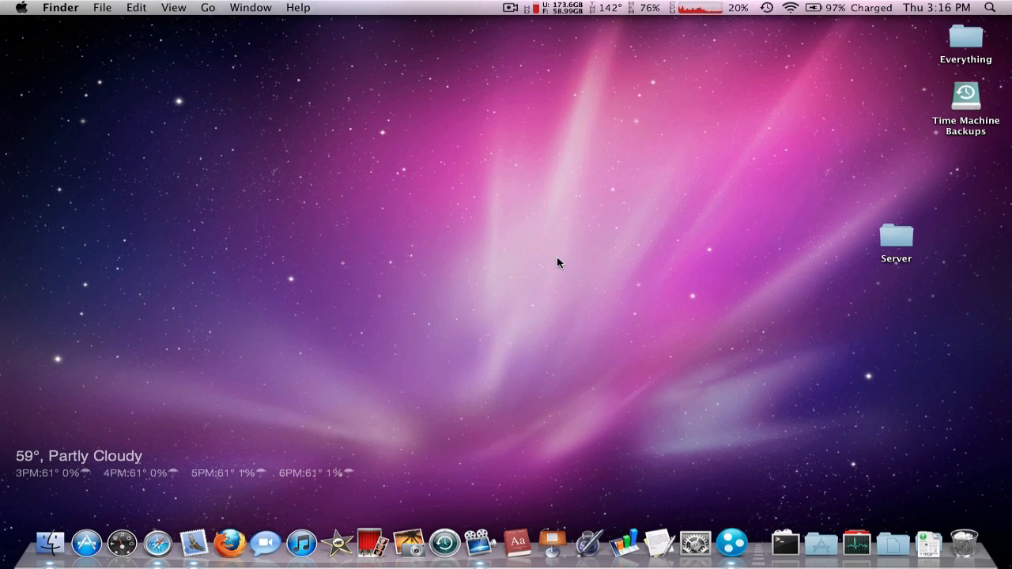
Switch to Safari and look over the YouTube page of the CraftBukkit server video
left_click(139, 544)
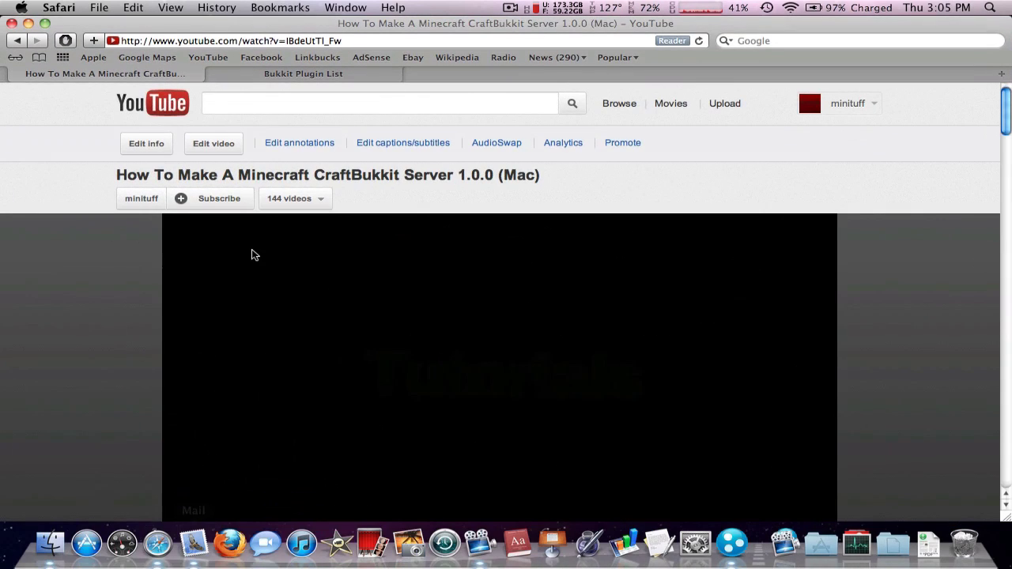
scroll(114, 245, "down", 10)
scroll(113, 232, "up", 10)
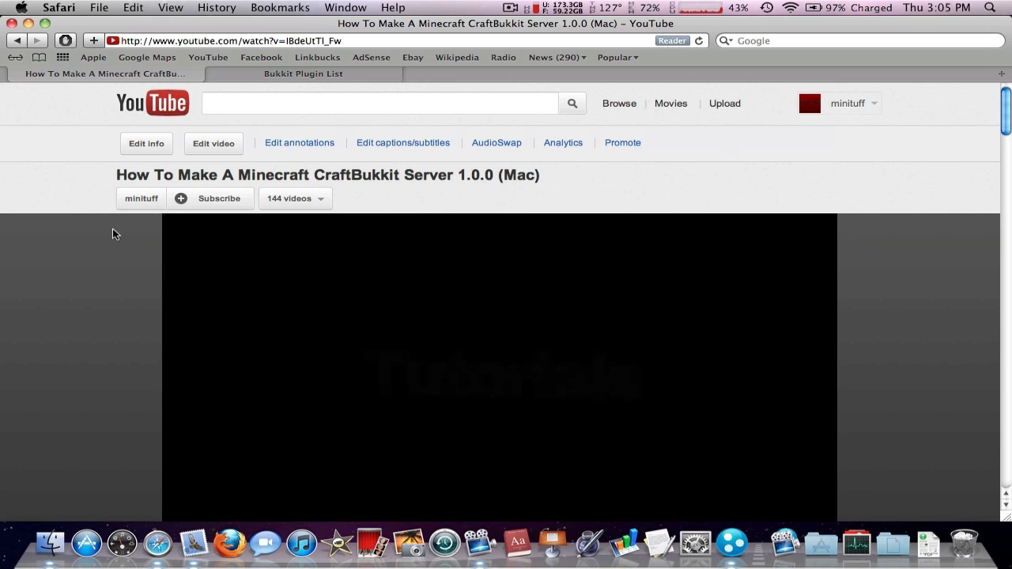
left_click(297, 73)
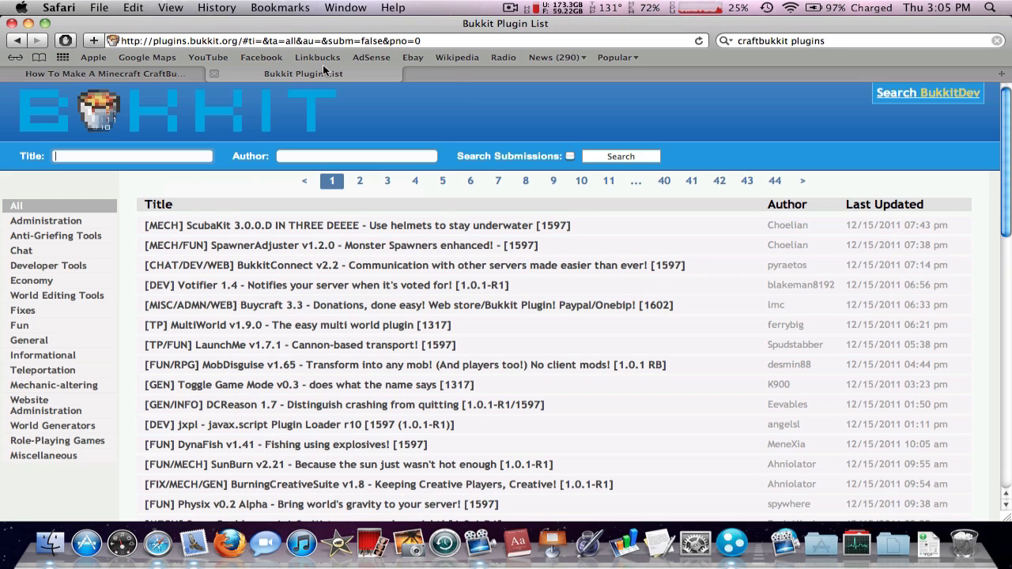
left_click(463, 42)
left_click_drag(463, 42, 242, 42)
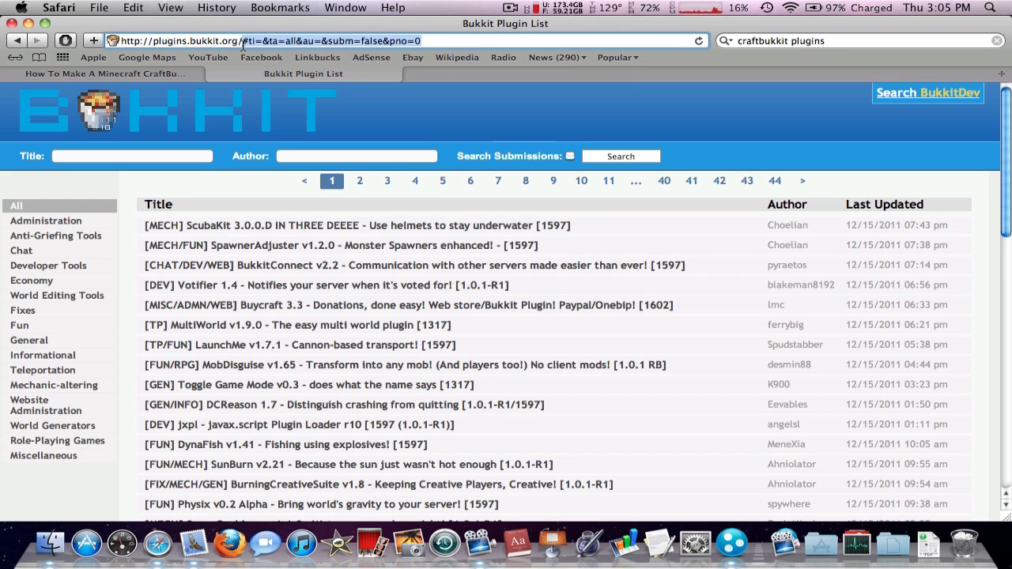
key("BackSpace")
Look through the first page of the Bukkit plugin list from start to end
scroll(468, 98, "down", 2)
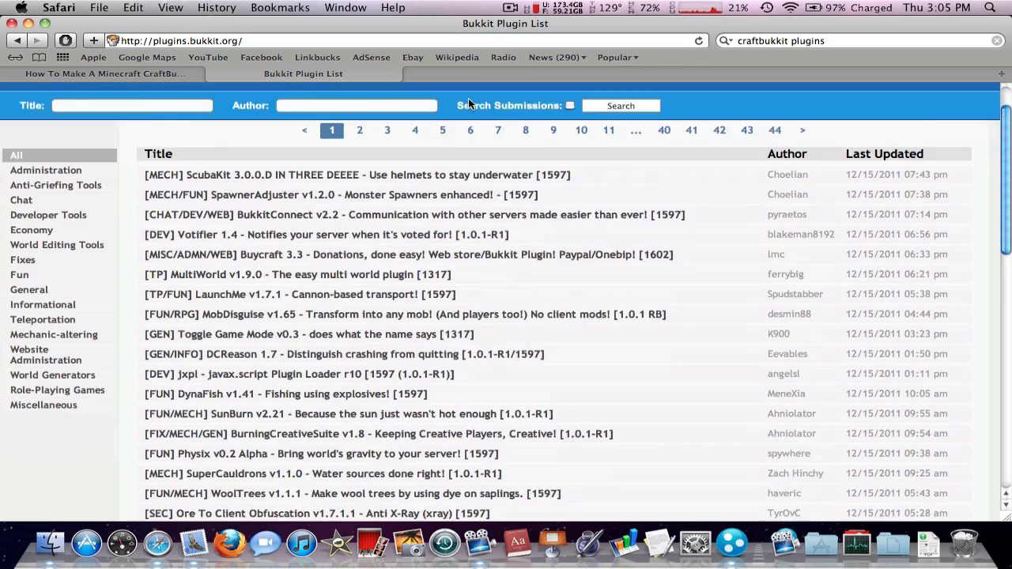
scroll(468, 98, "down", 4)
scroll(416, 219, "up", 6)
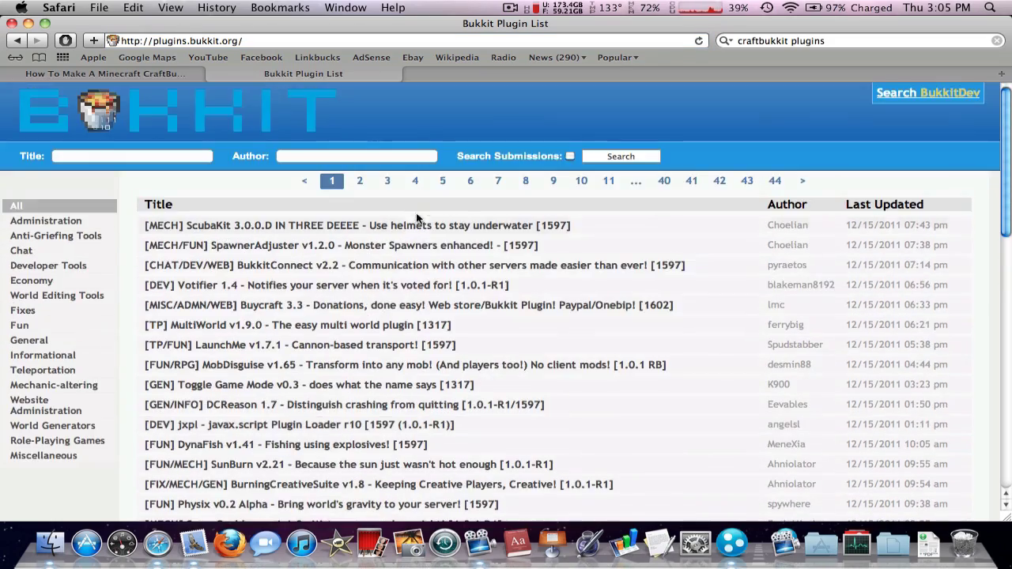
scroll(416, 218, "down", 15)
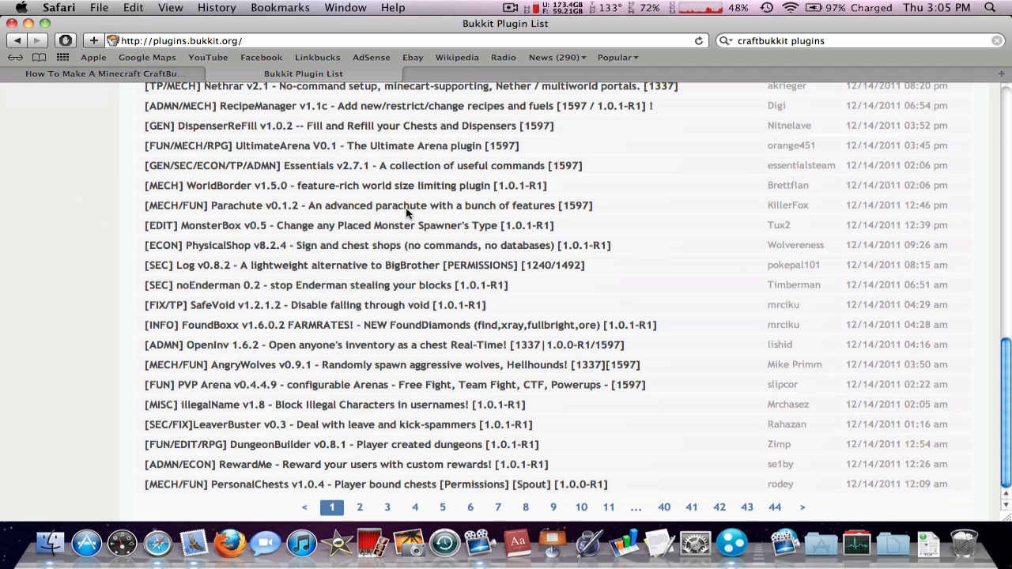
scroll(407, 212, "up", 15)
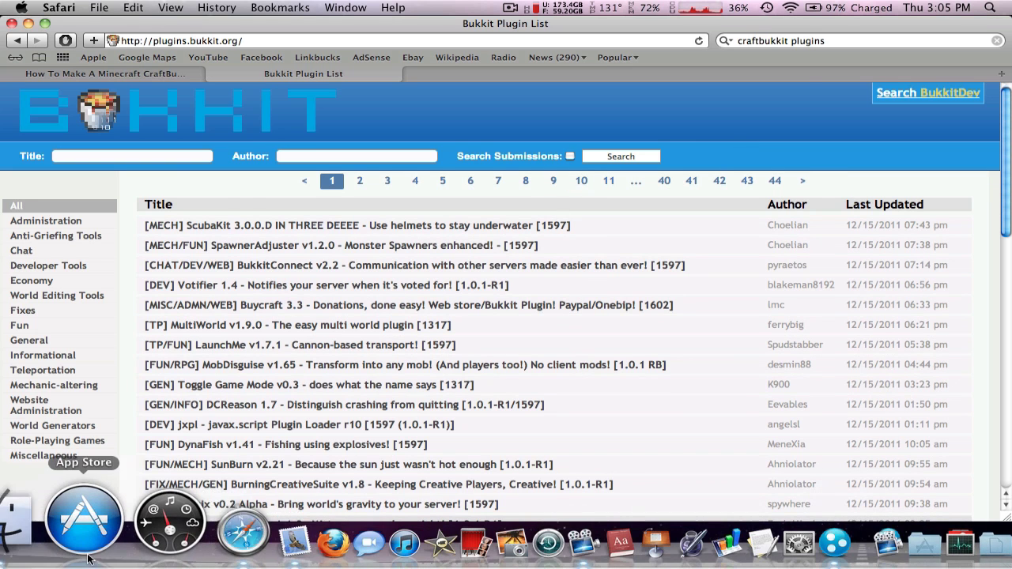
Switch to Finder and check the server's CraftBukkit build number in the READ THIS FIRST document
left_click(62, 545)
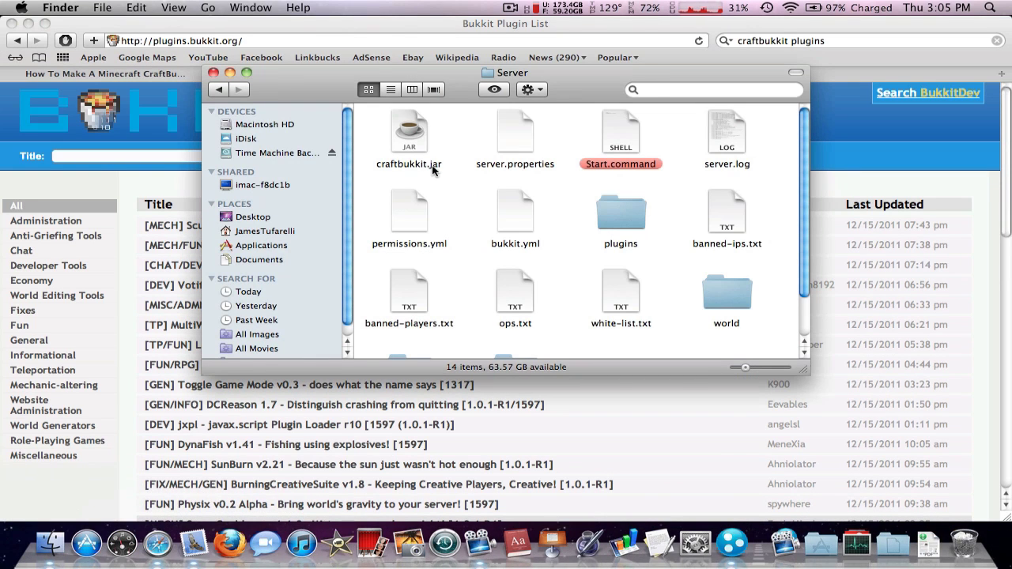
scroll(432, 171, "down", 1)
scroll(432, 171, "up", 2)
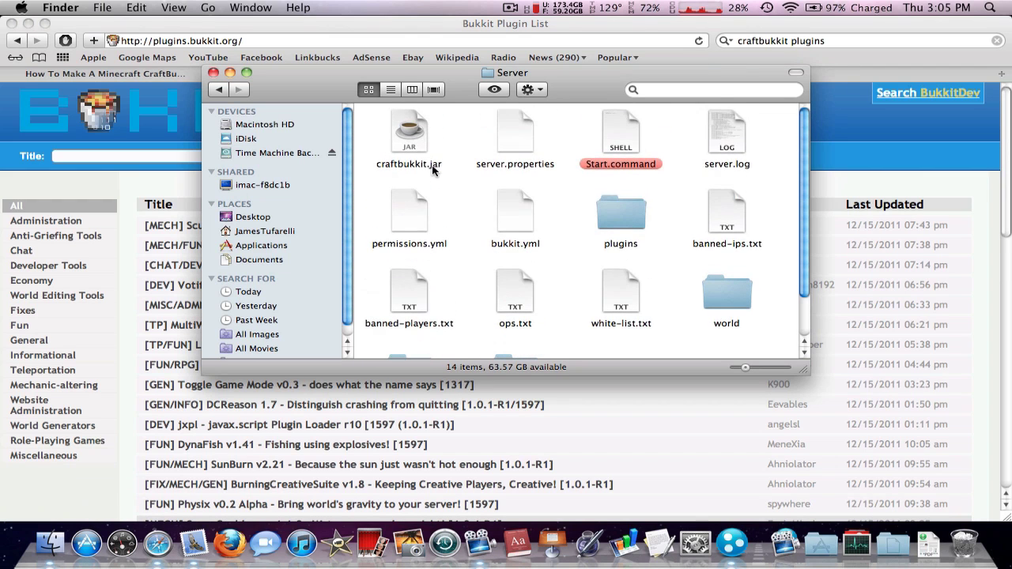
left_click(220, 91)
left_click(510, 130)
key("space")
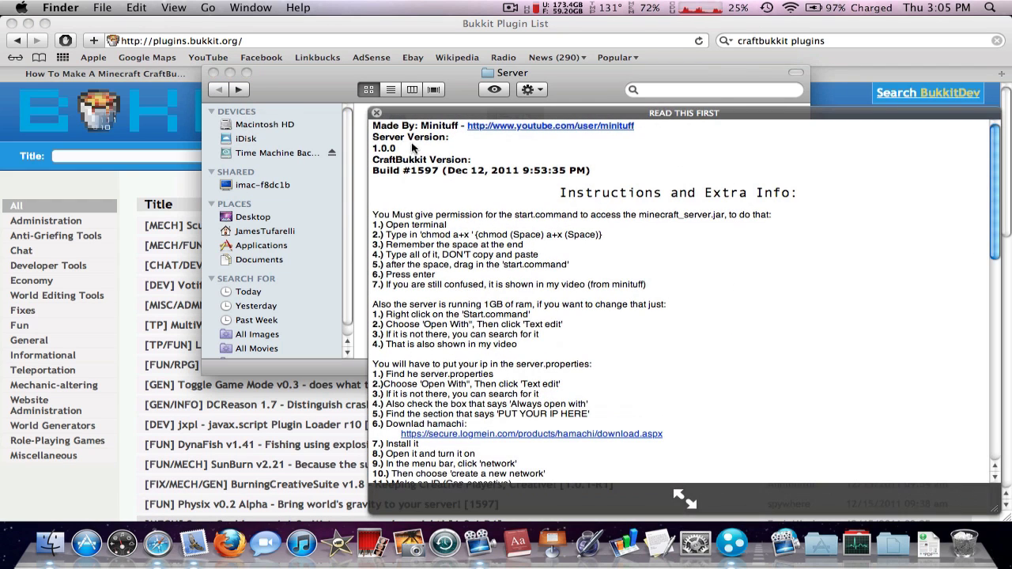
key("space")
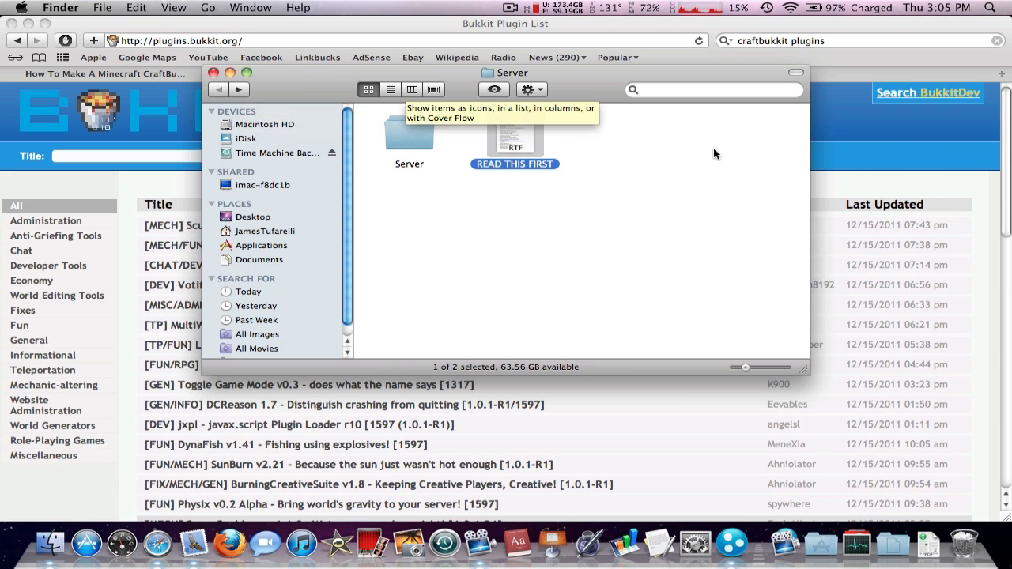
Switch back to Safari and examine the build numbers in brackets after the listed plugin titles
left_click(824, 120)
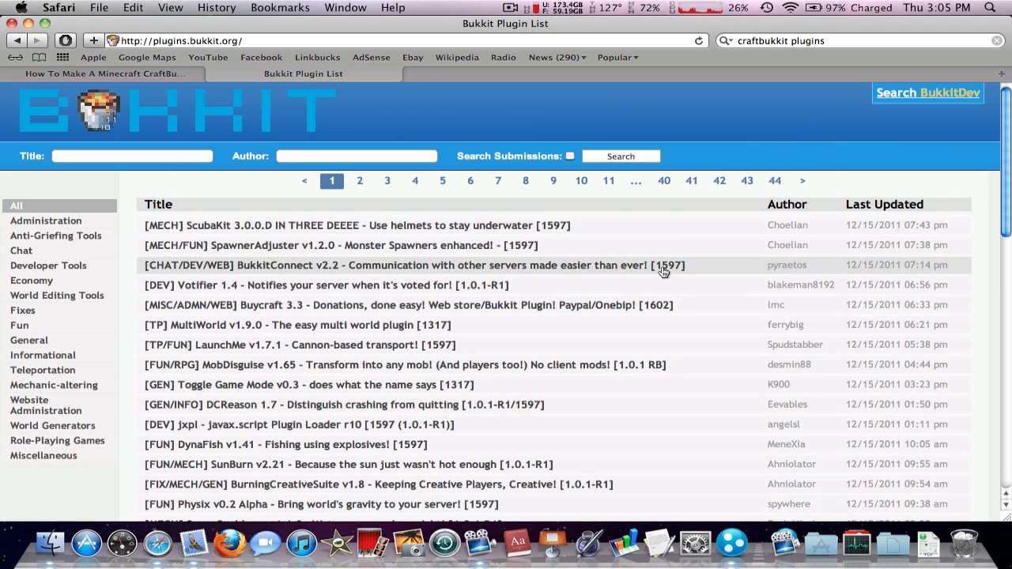
scroll(657, 228, "down", 2)
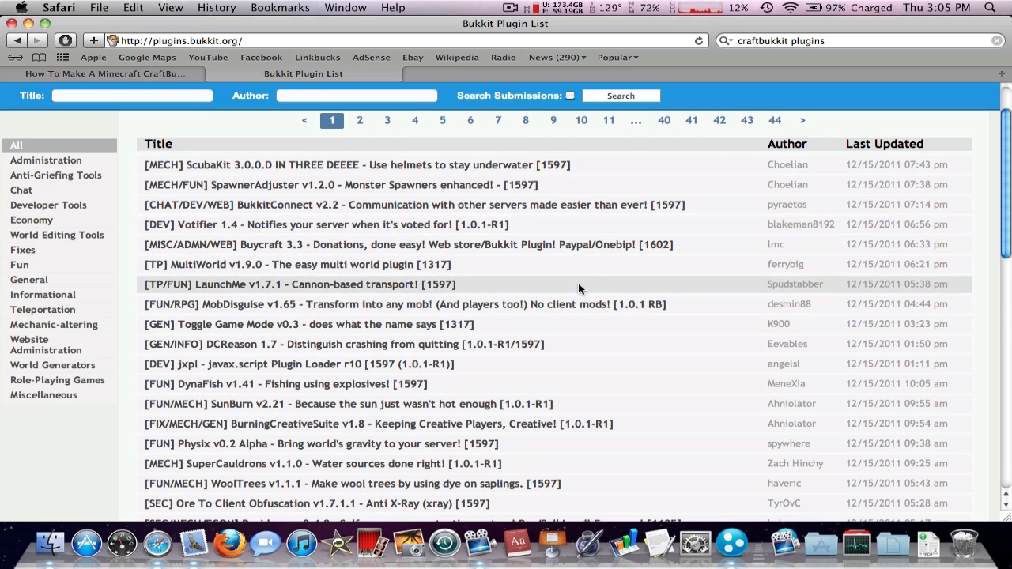
scroll(577, 285, "down", 6)
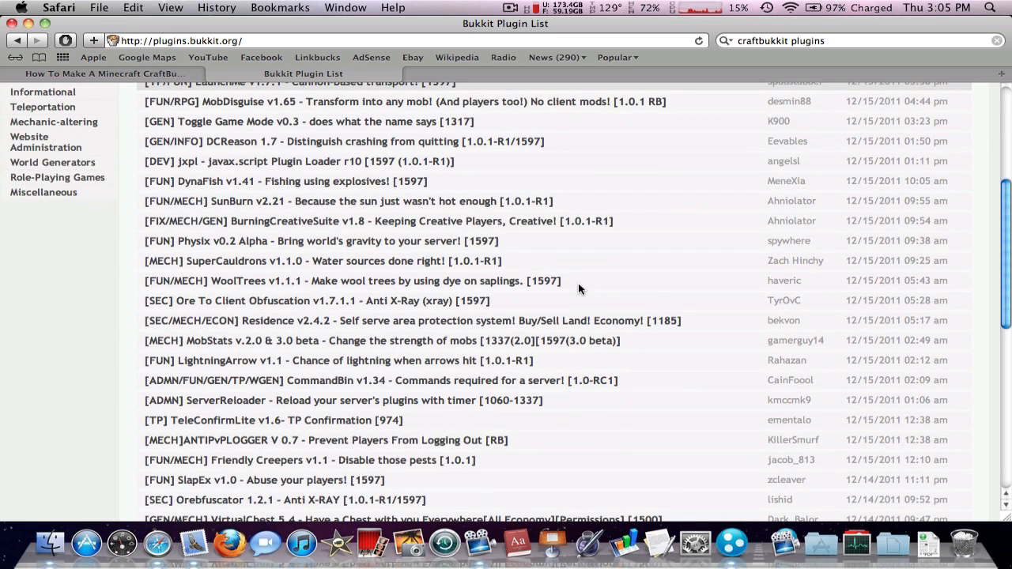
scroll(505, 359, "down", 1)
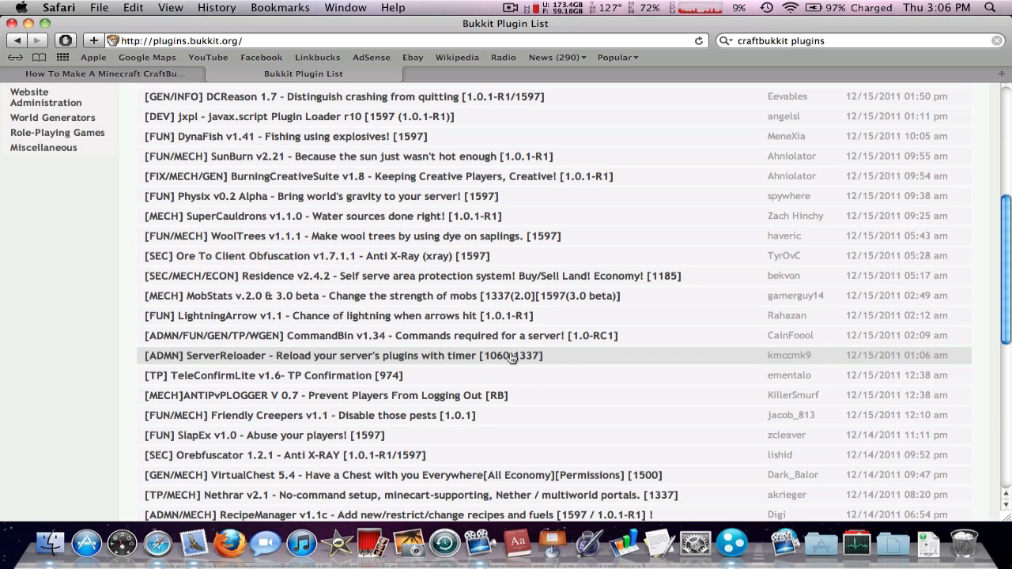
scroll(531, 255, "down", 5)
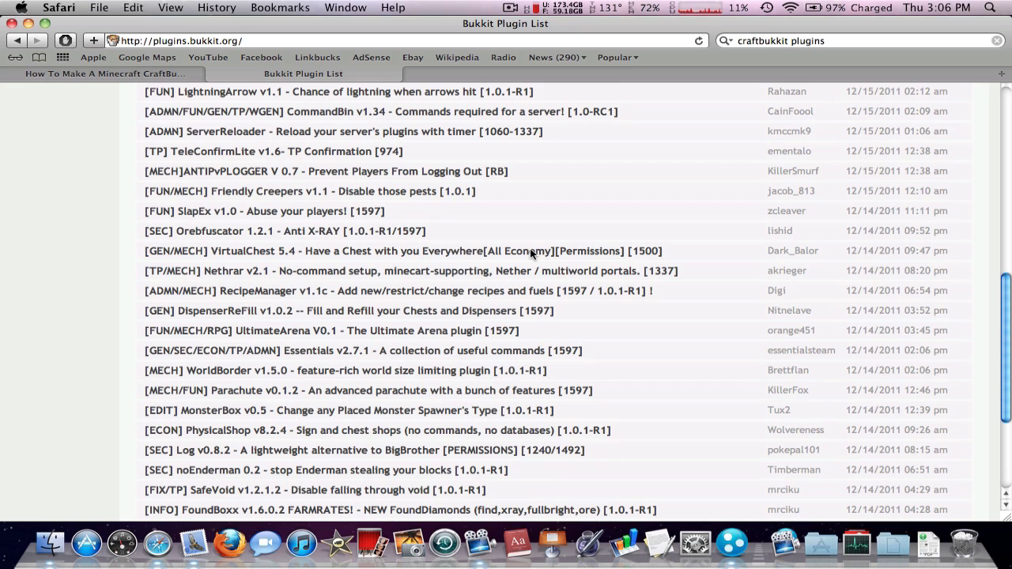
scroll(531, 253, "down", 3)
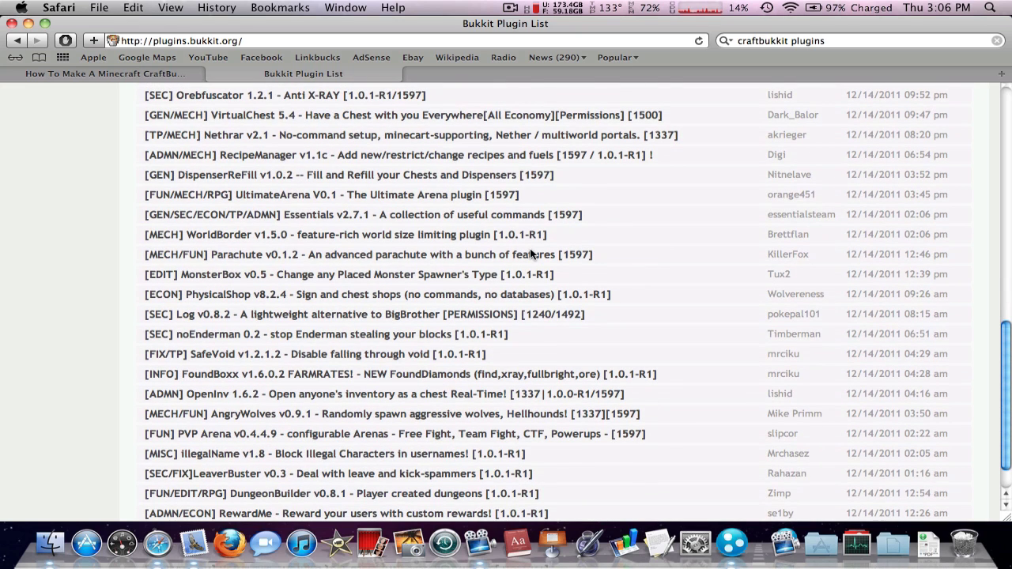
scroll(532, 253, "down", 2)
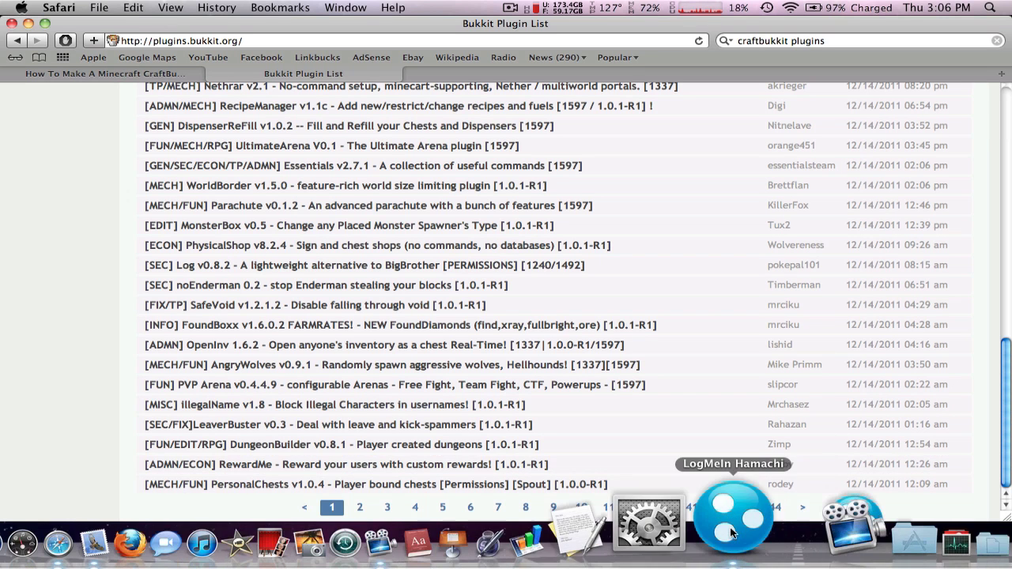
Open the ScubaKit 3.0.0.D plugin's forum thread from the list and download its Full Zip
scroll(678, 92, "up", 1)
scroll(571, 259, "up", 15)
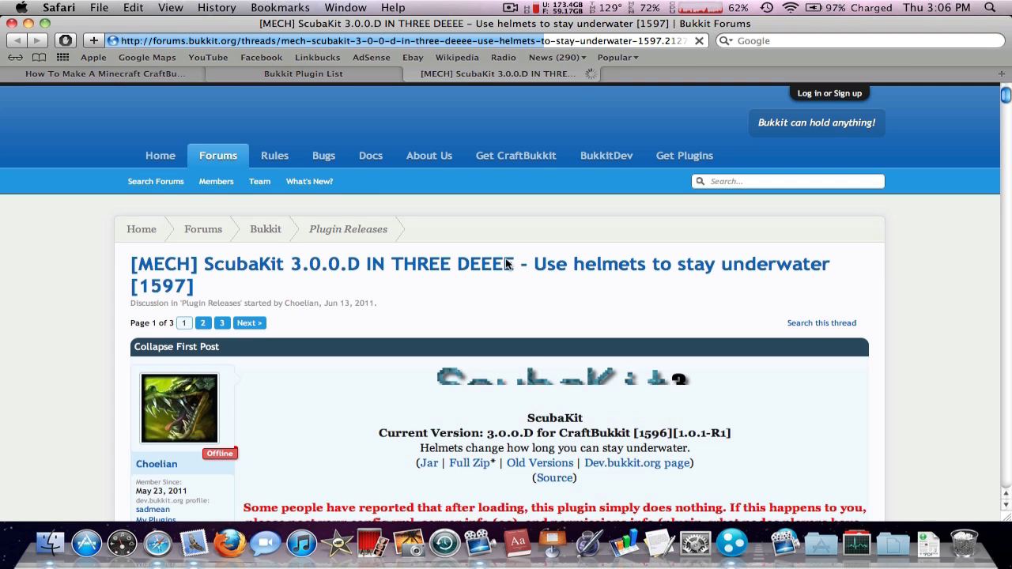
scroll(579, 241, "down", 5)
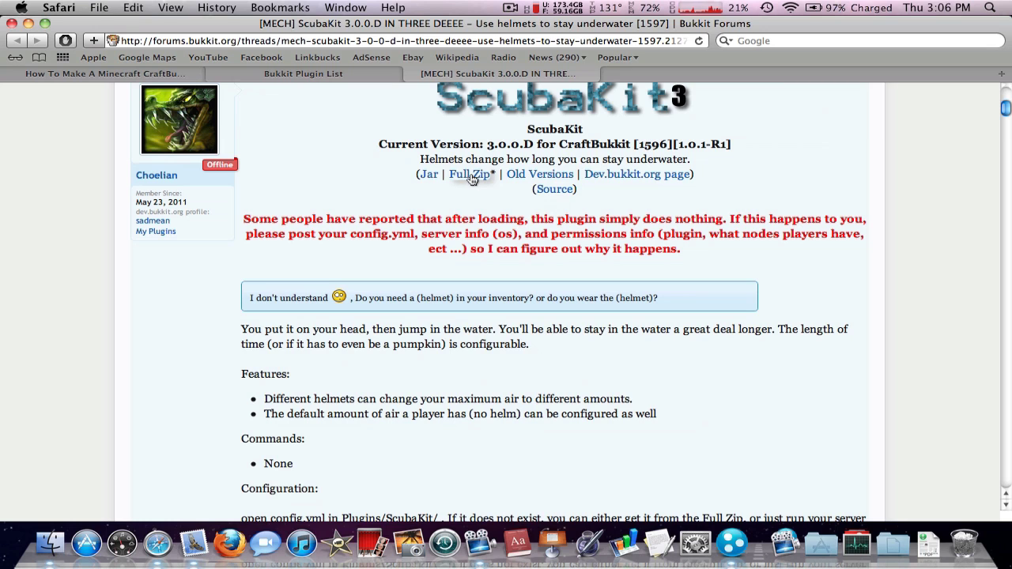
left_click(471, 179)
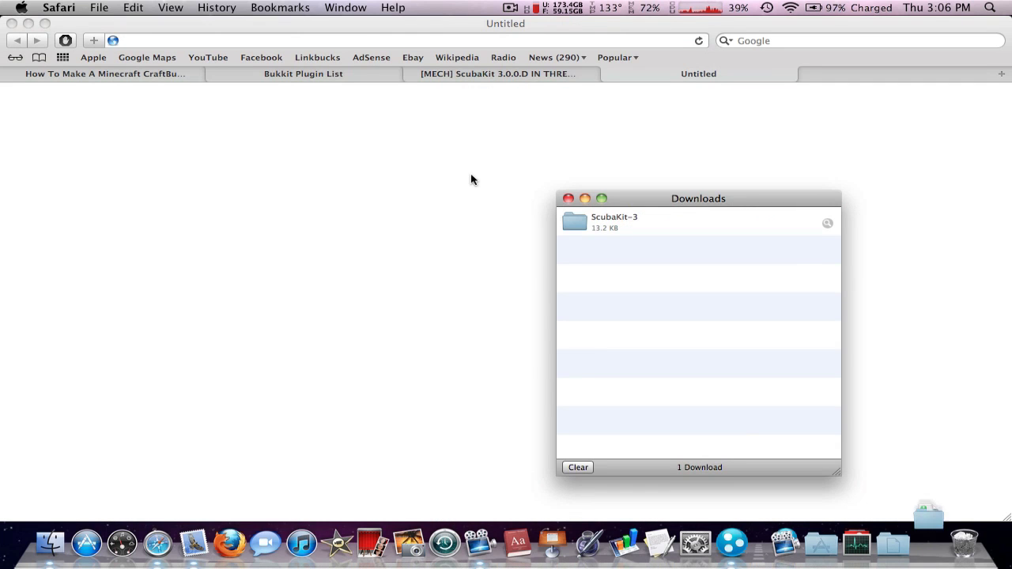
Open the downloaded ScubaKit-3 folder in Finder
double_click(611, 233)
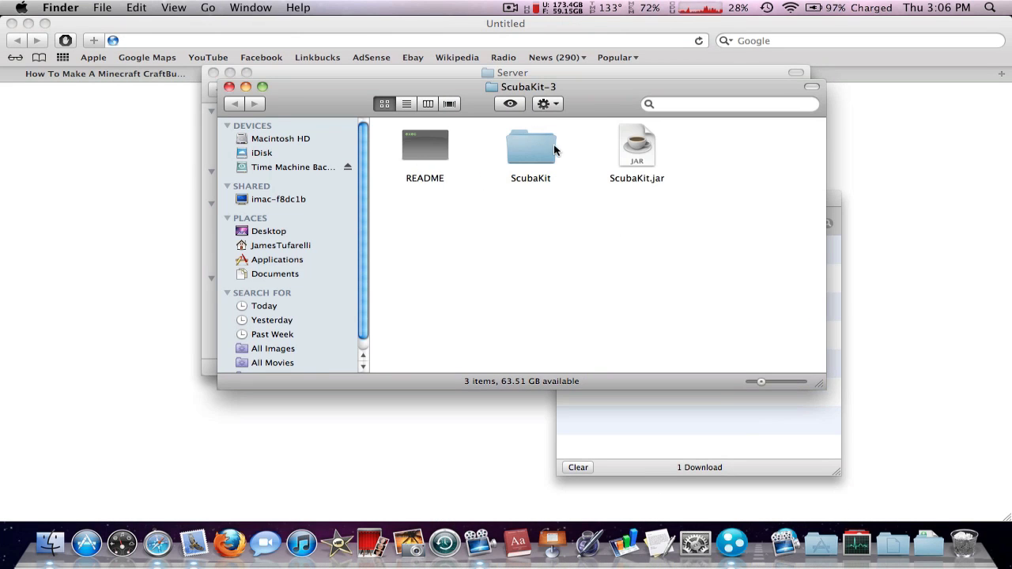
left_click(420, 140)
left_click(557, 239)
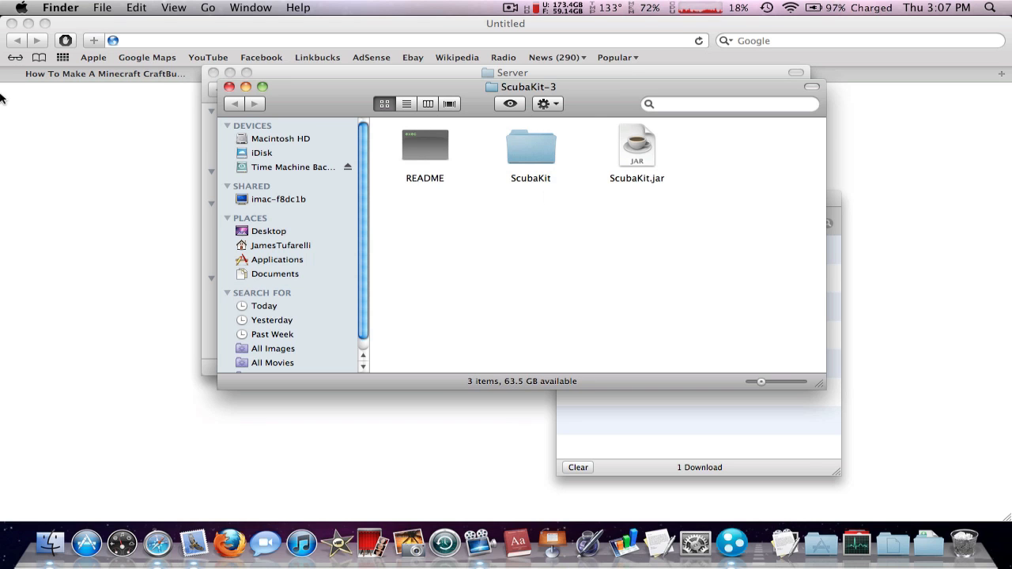
Close the browser window and shift the ScubaKit-3 window down to expose the Server window behind it
left_click(12, 23)
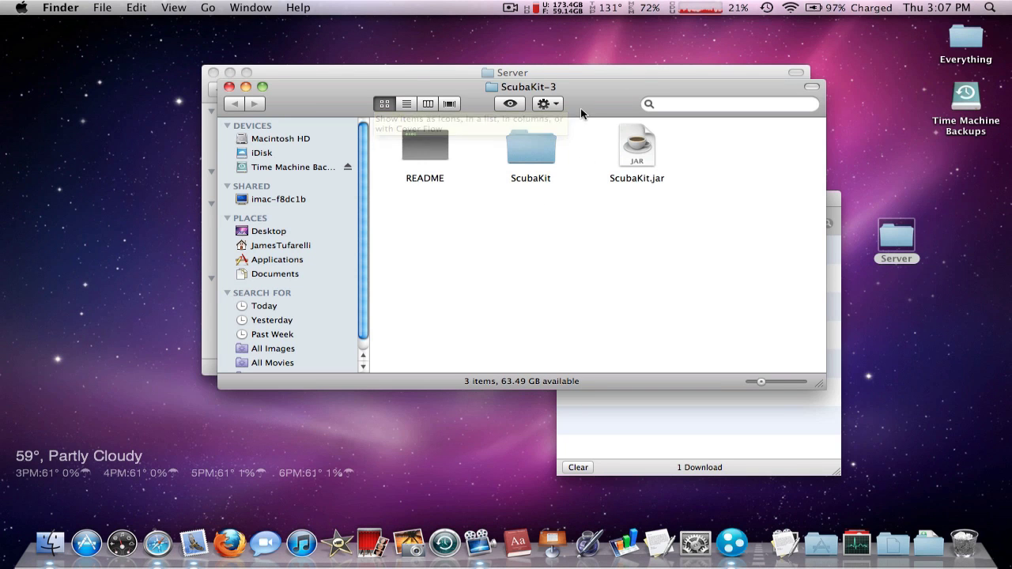
left_click_drag(586, 103, 572, 171)
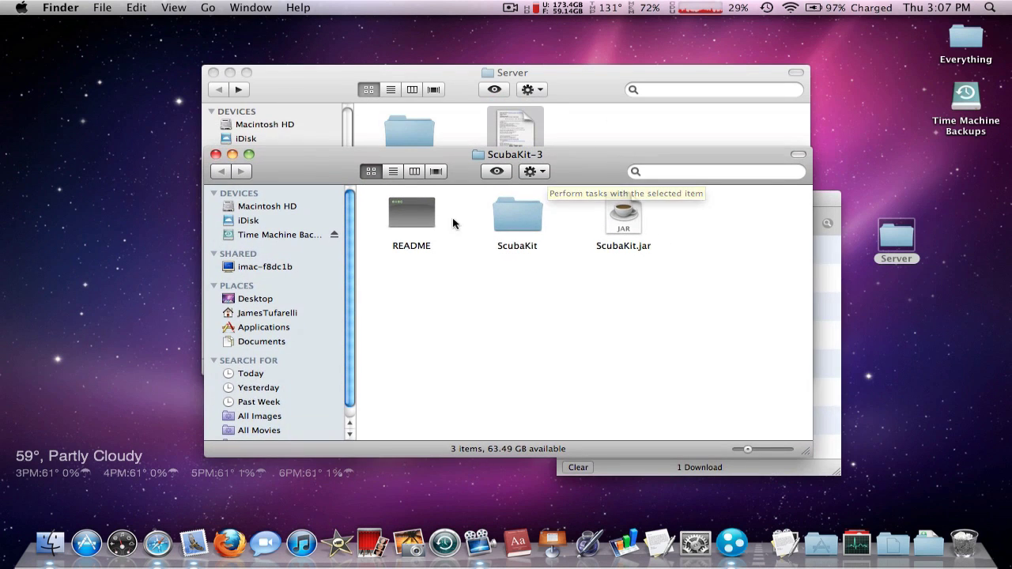
Move the README file from the ScubaKit-3 folder to the Trash
mouse_move(420, 219)
left_mouse_down()
mouse_move(538, 257)
mouse_move(411, 229)
mouse_move(426, 224)
left_mouse_up()
right_click(426, 237)
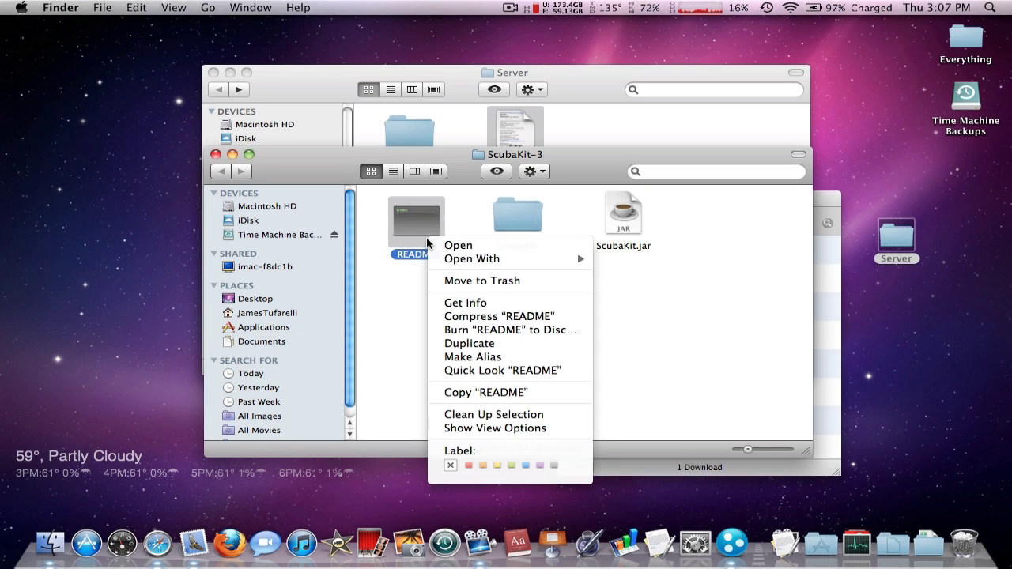
left_click(406, 276)
left_click_drag(420, 207, 974, 519)
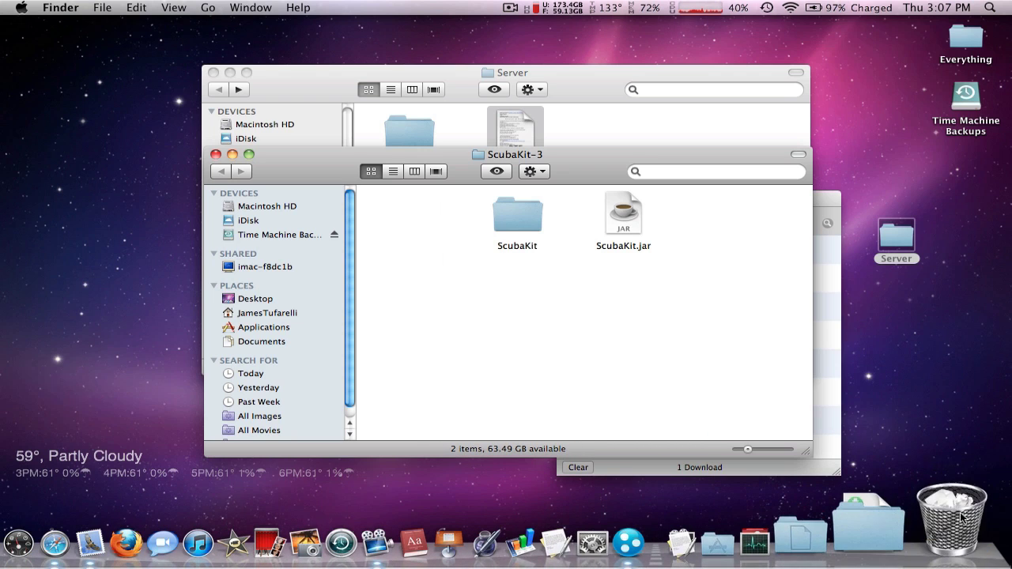
left_click_drag(691, 215, 474, 214)
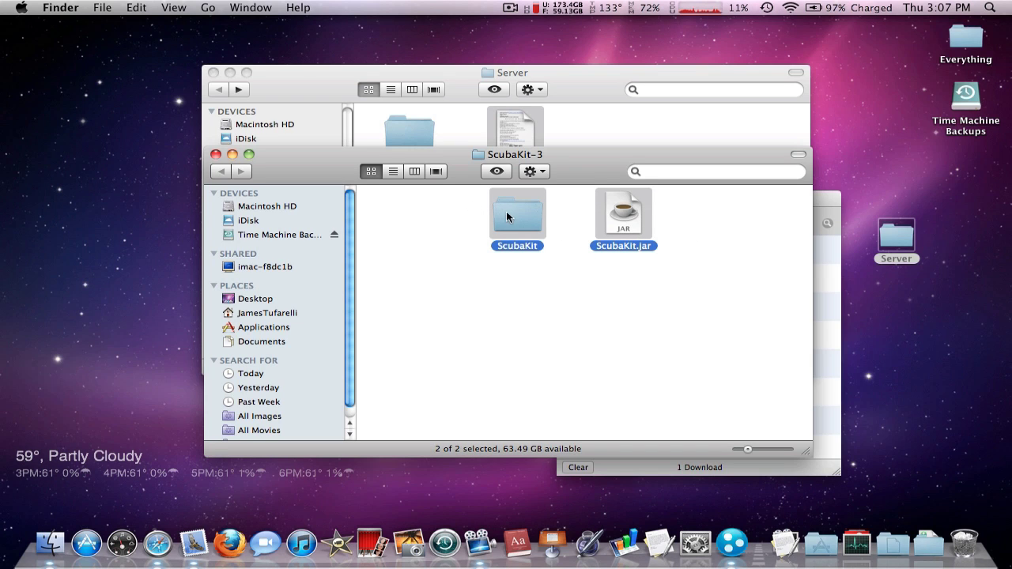
left_click(706, 224)
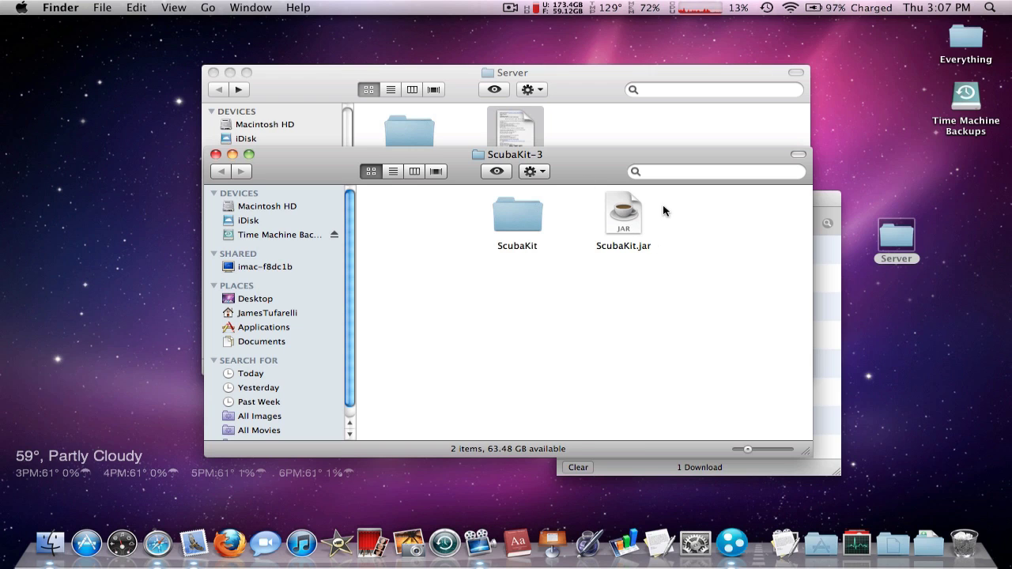
left_click(627, 207)
left_click(514, 219)
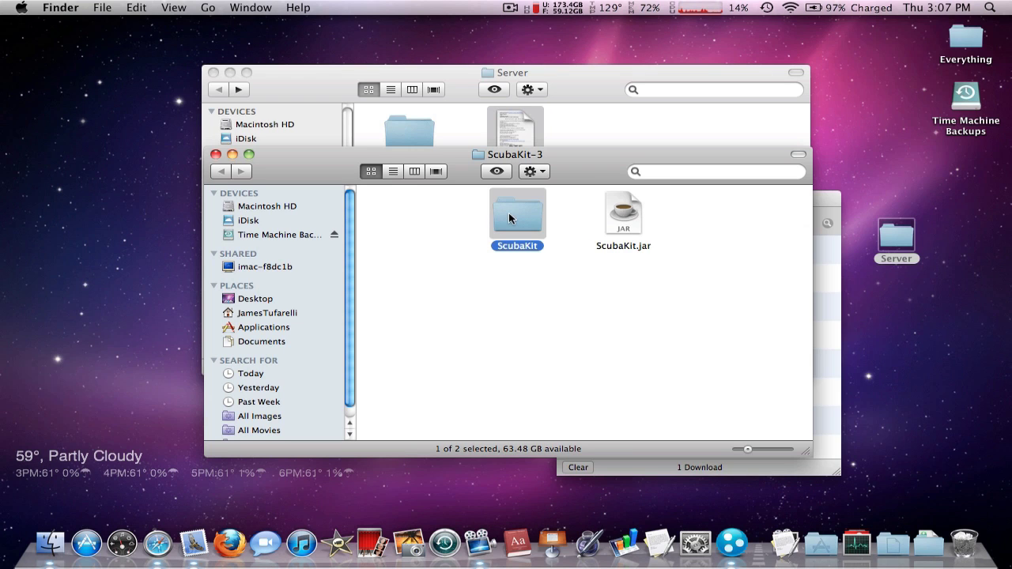
Shift the ScubaKit-3 window down and open the inner Server folder, checking the contents of its plugins folder
left_click_drag(605, 174, 607, 219)
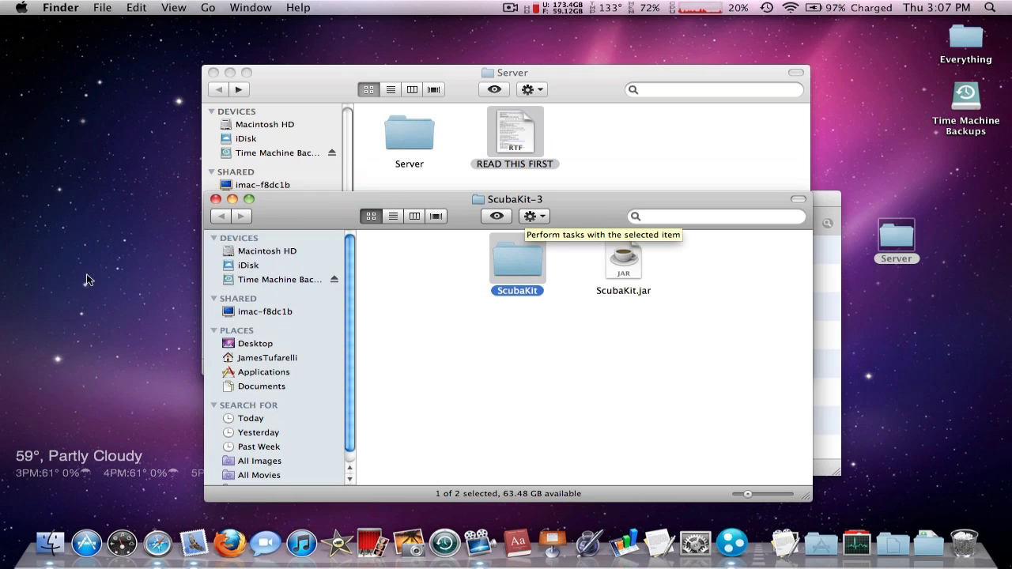
left_click_drag(752, 282, 544, 275)
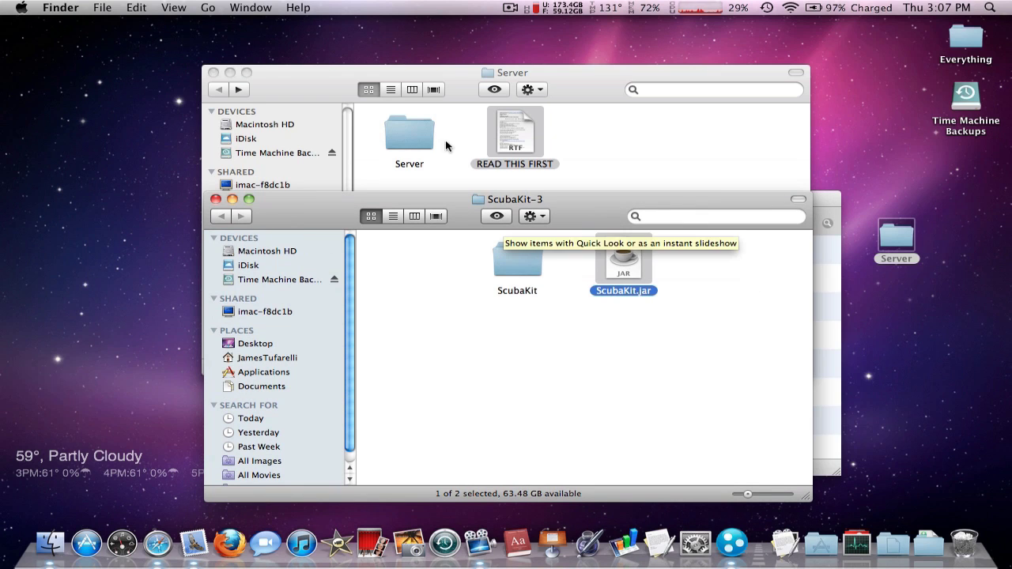
left_click(605, 92)
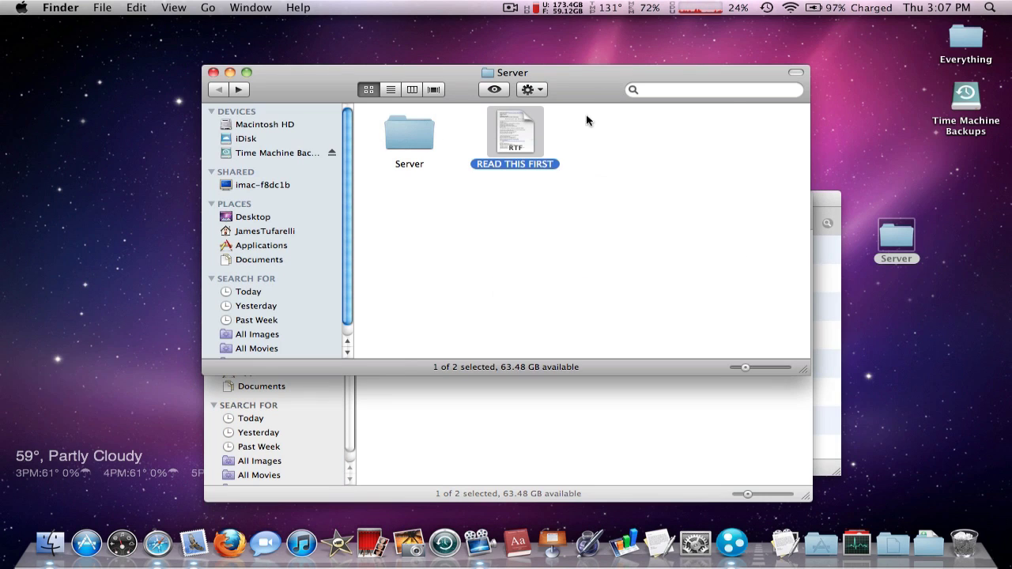
left_click(386, 133)
double_click(387, 137)
double_click(618, 225)
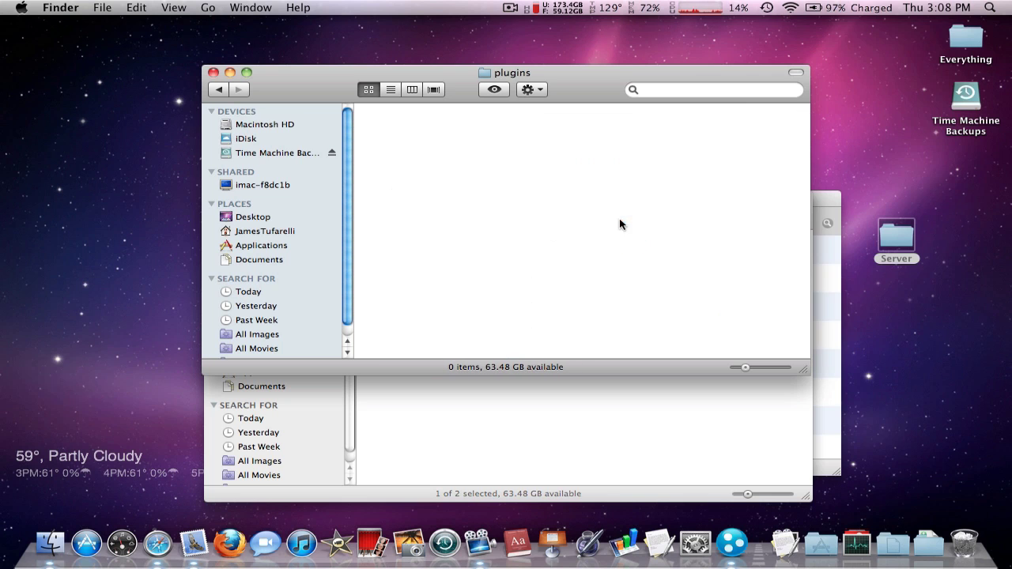
left_click(221, 89)
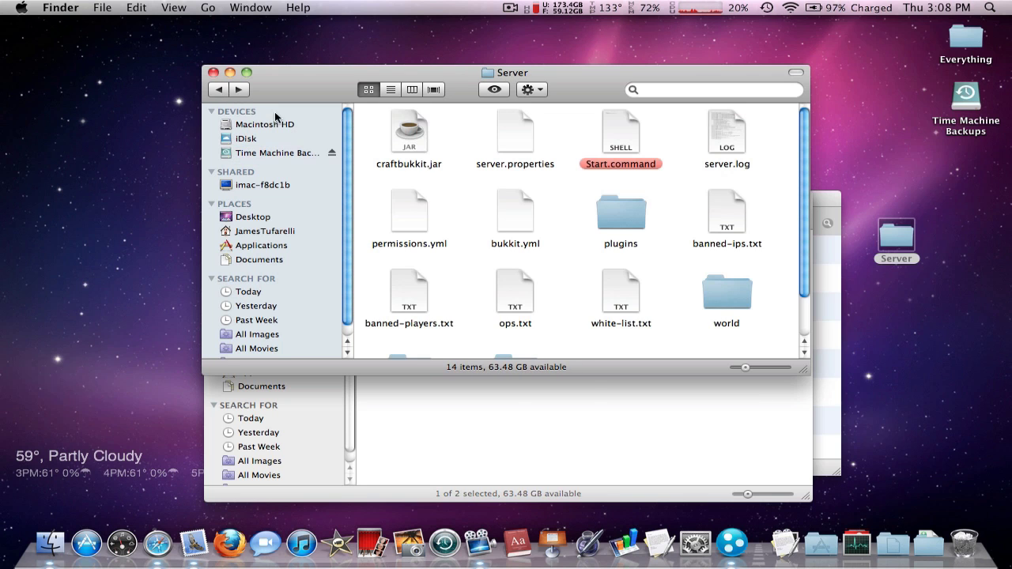
Move the ScubaKit-3 folder from Downloads to the desktop and close the Downloads window
left_click(521, 426)
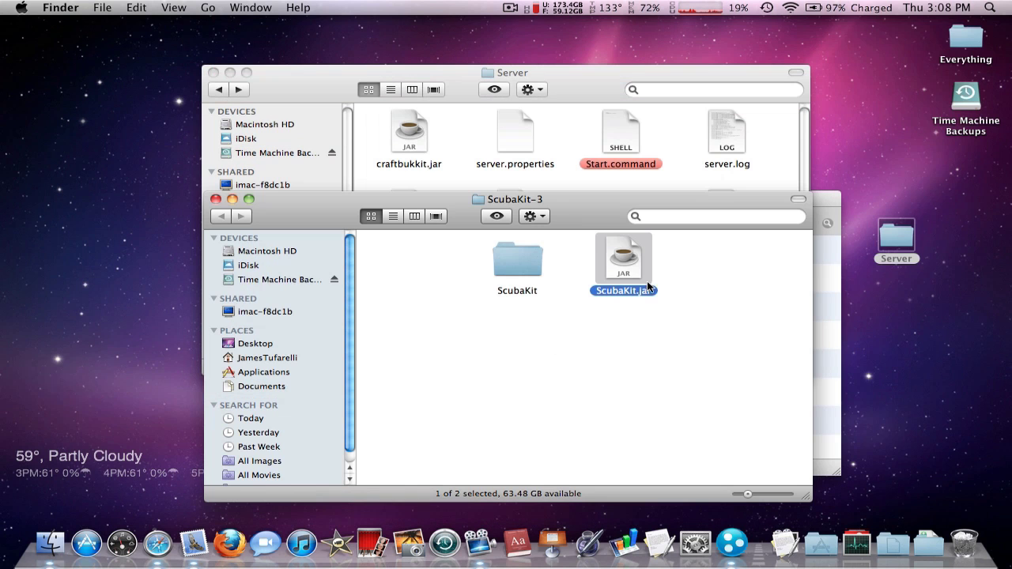
left_click(928, 544)
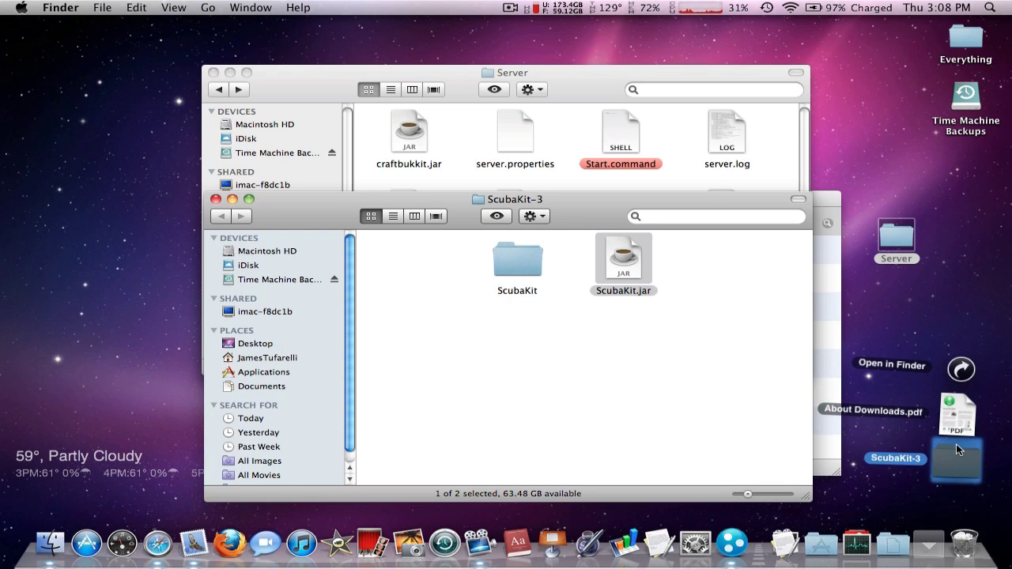
left_click_drag(955, 443, 919, 355)
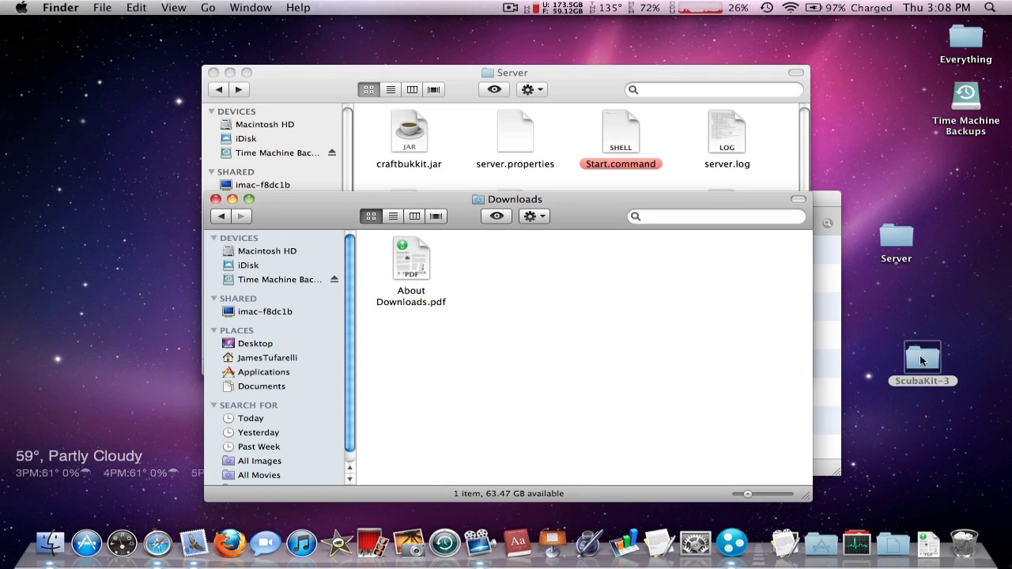
left_click(215, 199)
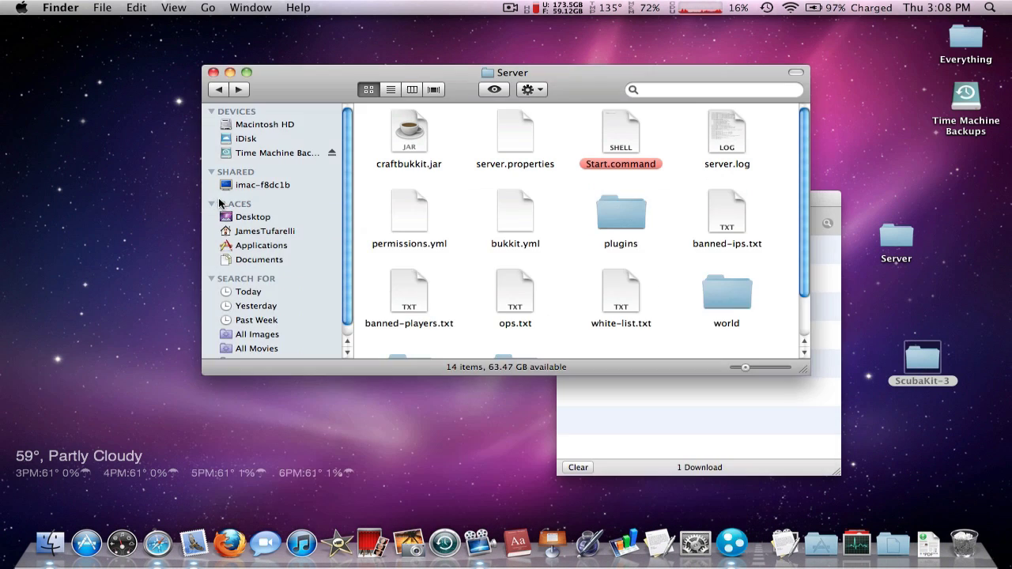
Move the ScubaKit folder and ScubaKit.jar from the desktop's ScubaKit-3 folder into the server's plugins folder, and close the emptied folder's window
double_click(935, 365)
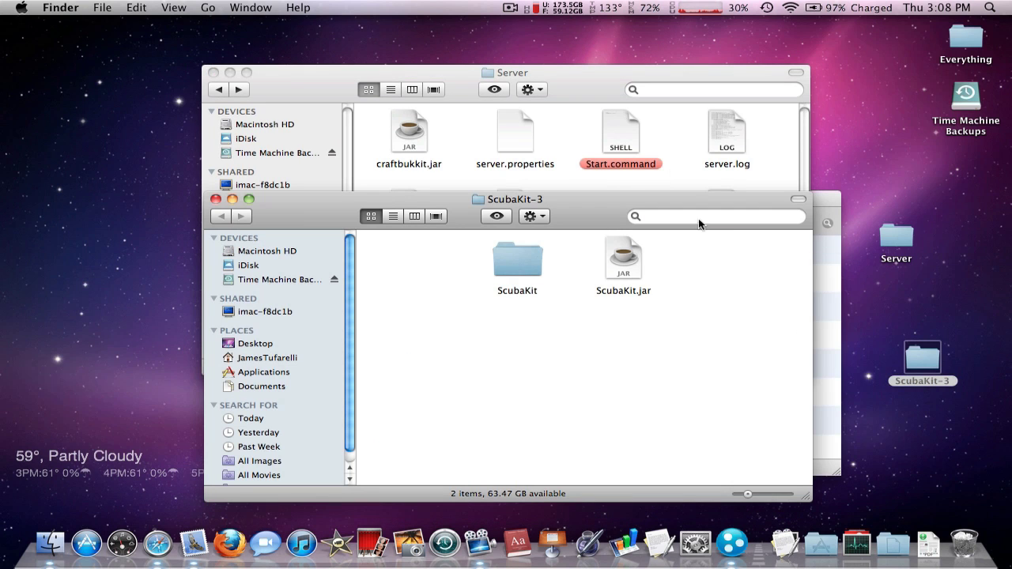
left_click_drag(720, 279, 398, 239)
left_click(443, 278)
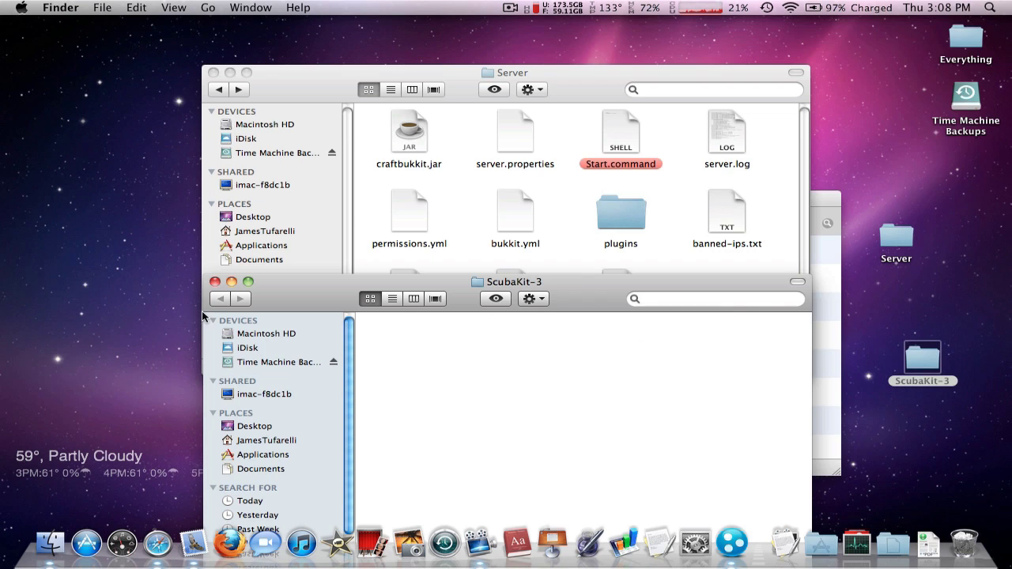
left_click(214, 281)
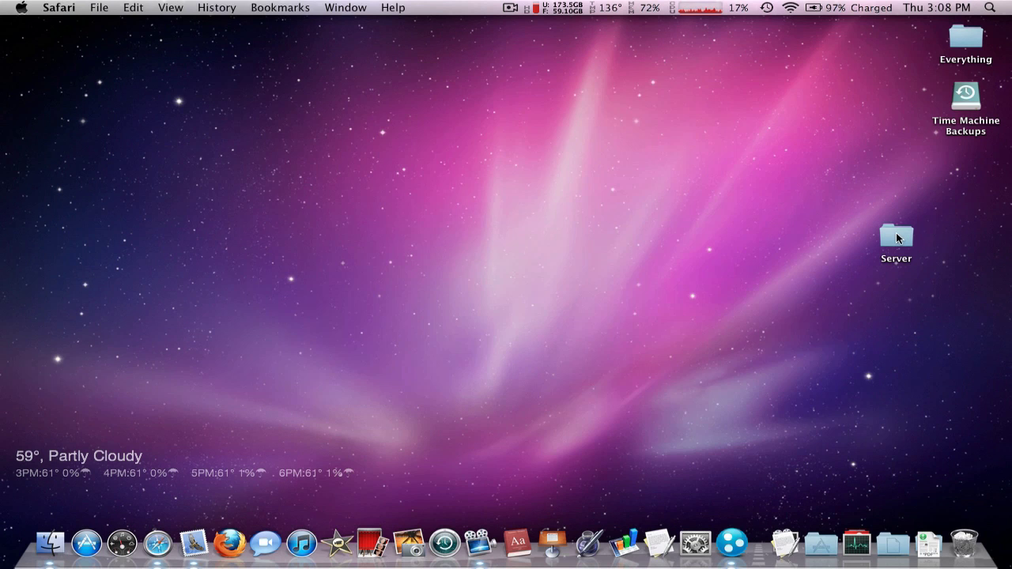
Launch the server with Start.command from the inner Server folder and highlight ScubaKit's "Enabled started" line in the Terminal log
double_click(896, 232)
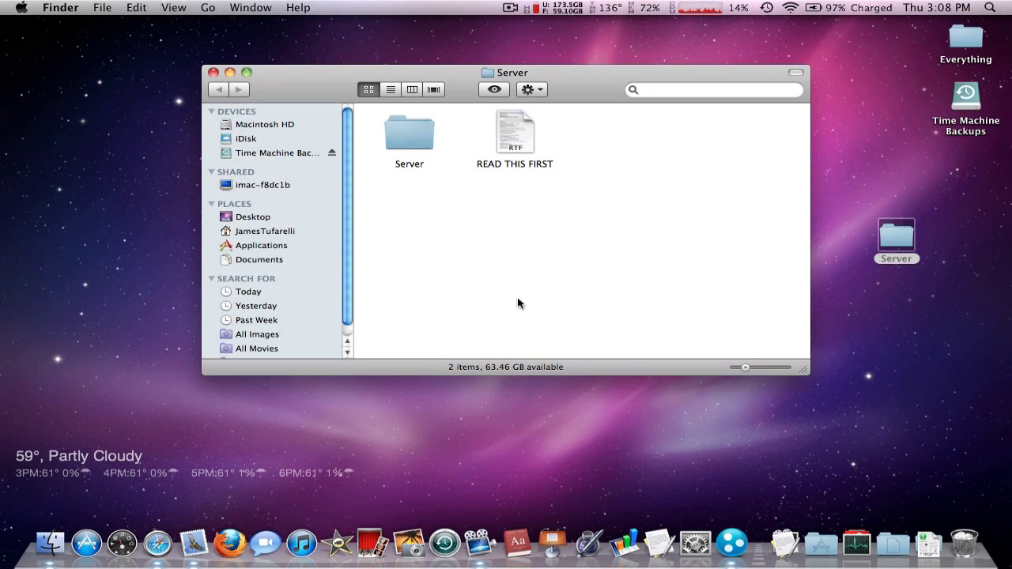
left_click(414, 141)
double_click(414, 141)
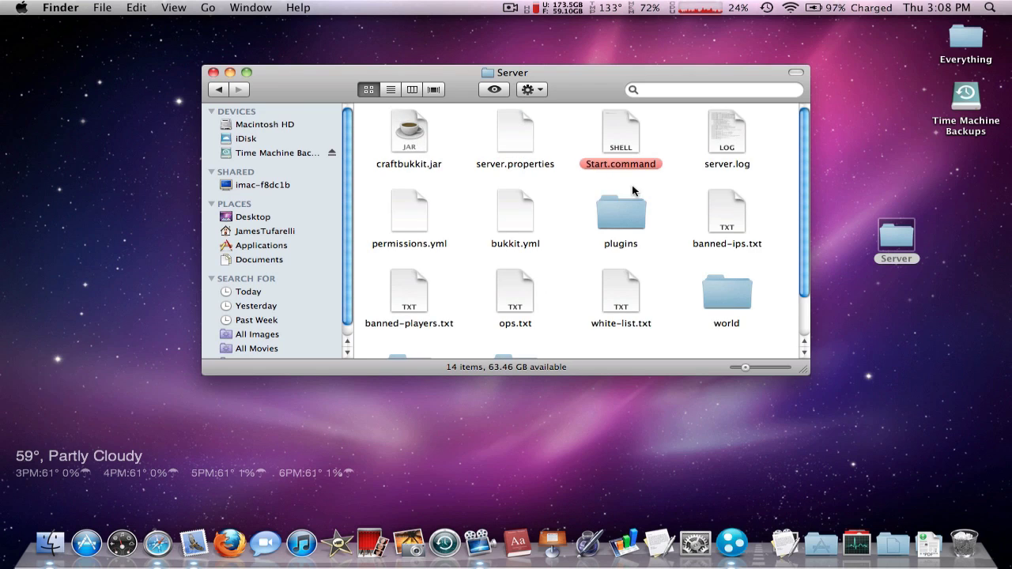
scroll(635, 190, "down", 2)
scroll(635, 187, "up", 2)
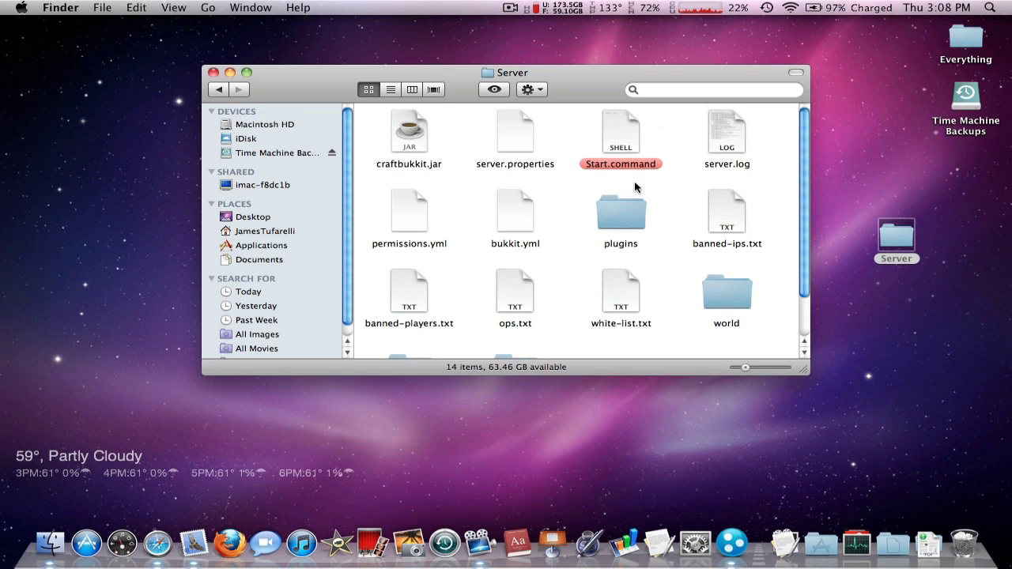
double_click(617, 131)
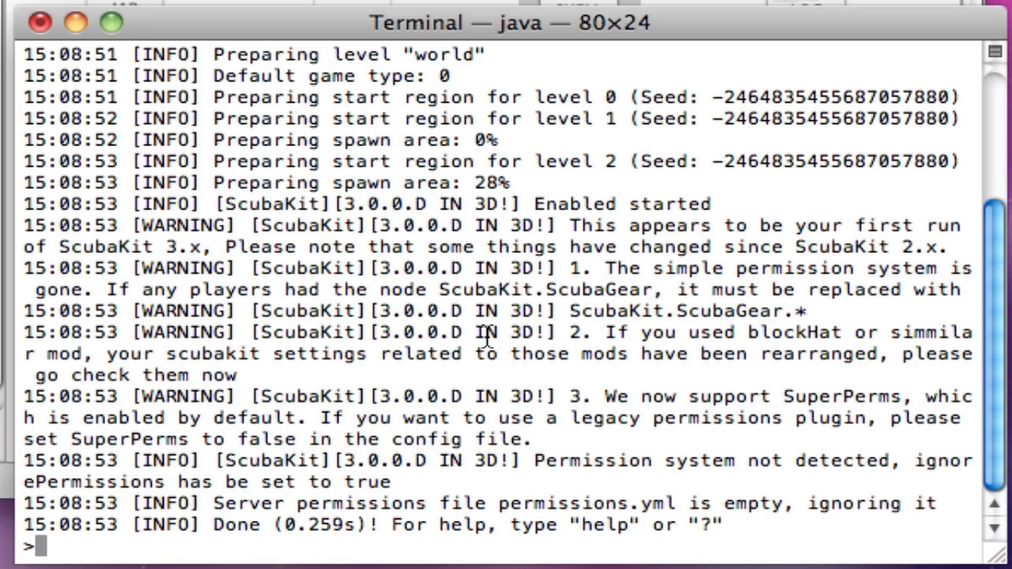
left_click_drag(779, 208, 269, 209)
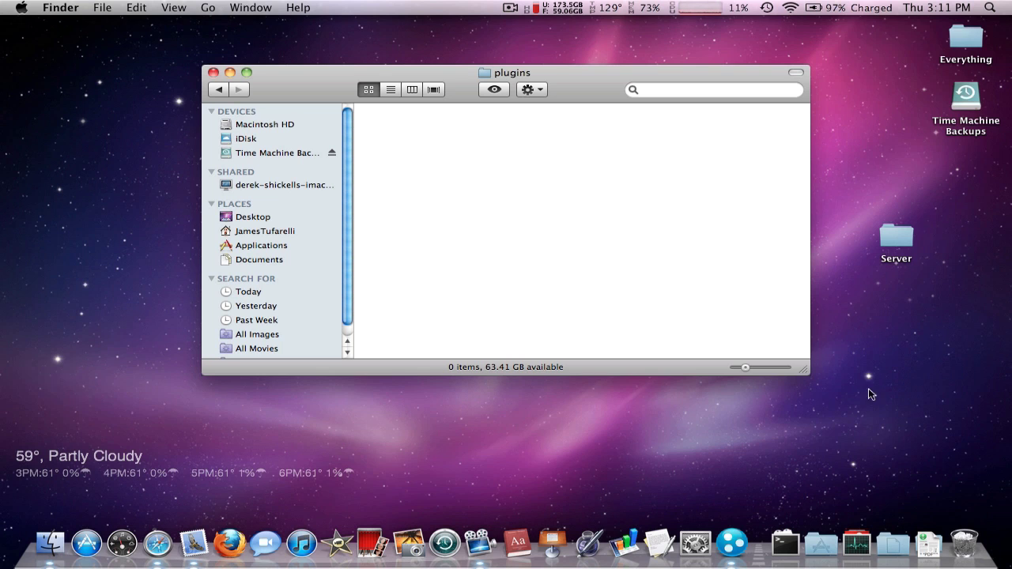
Close the ScubaKit thread tab in Safari and browse the Bukkit Plugin List for another plugin
left_click(219, 89)
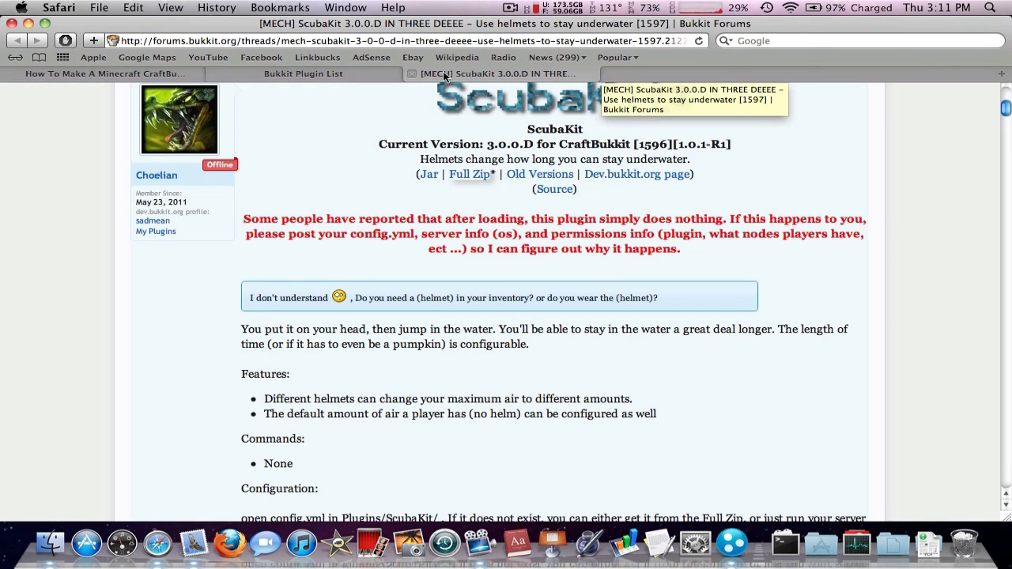
left_click(409, 72)
scroll(474, 237, "down", 5)
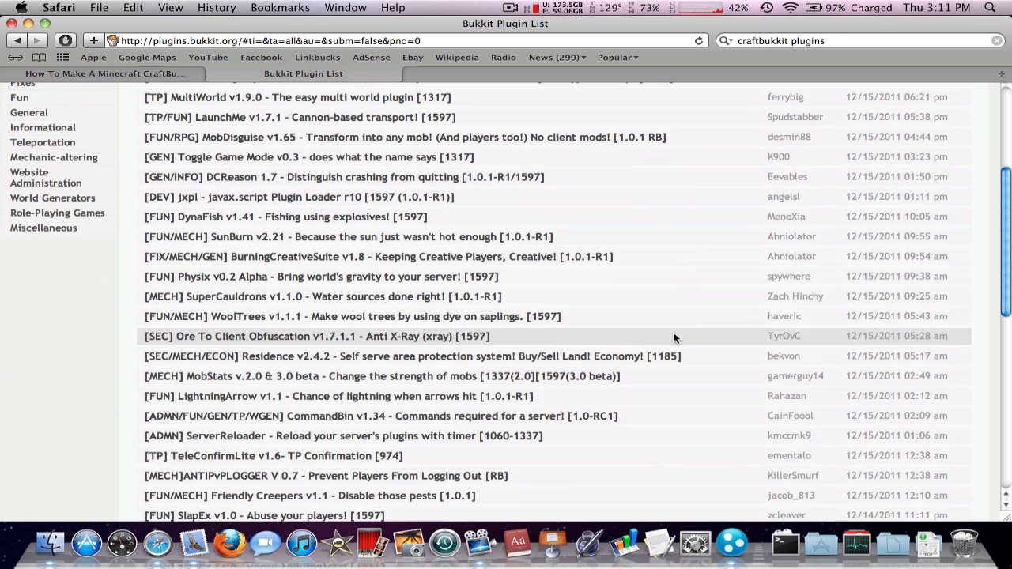
key("super+h")
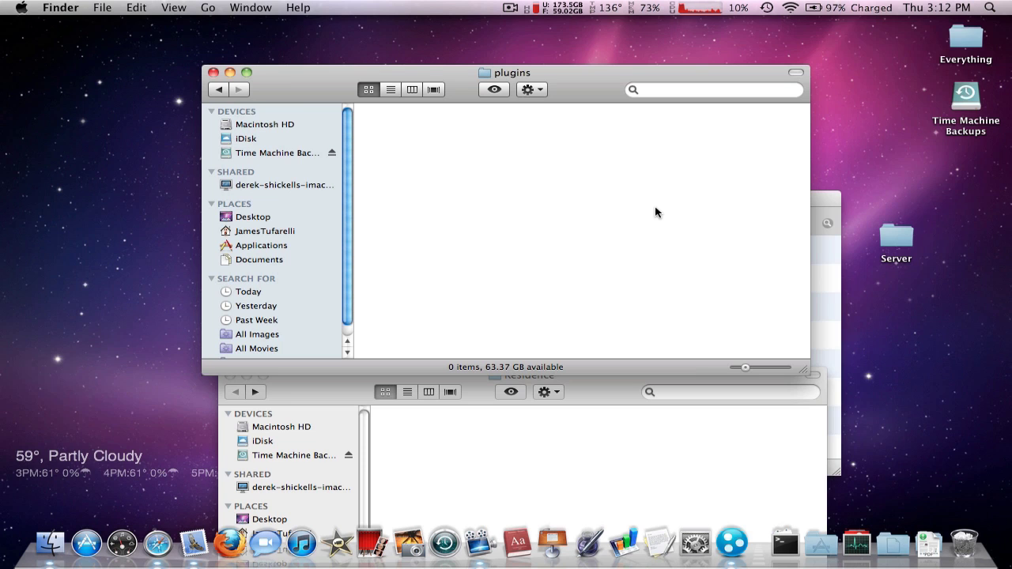